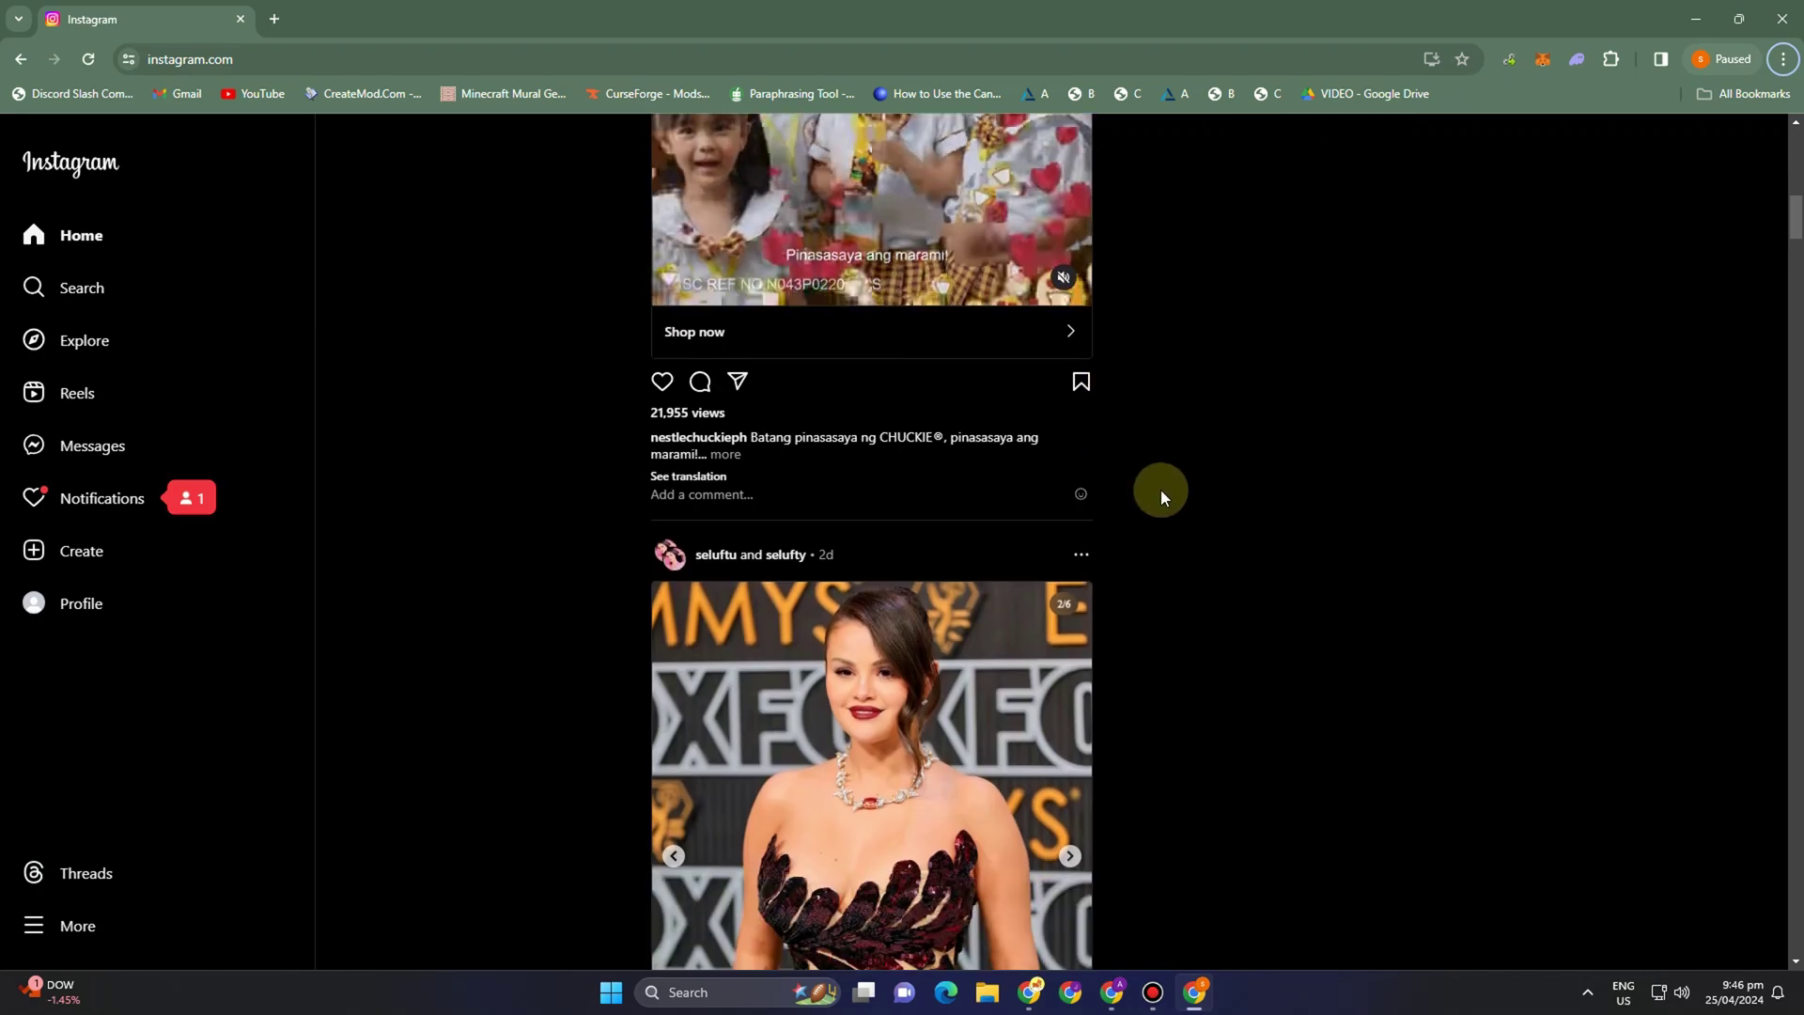
pyautogui.scroll(-3, 1165, 489)
pyautogui.scroll(-2, 1168, 490)
pyautogui.scroll(-1, 1167, 490)
pyautogui.scroll(-4, 1168, 490)
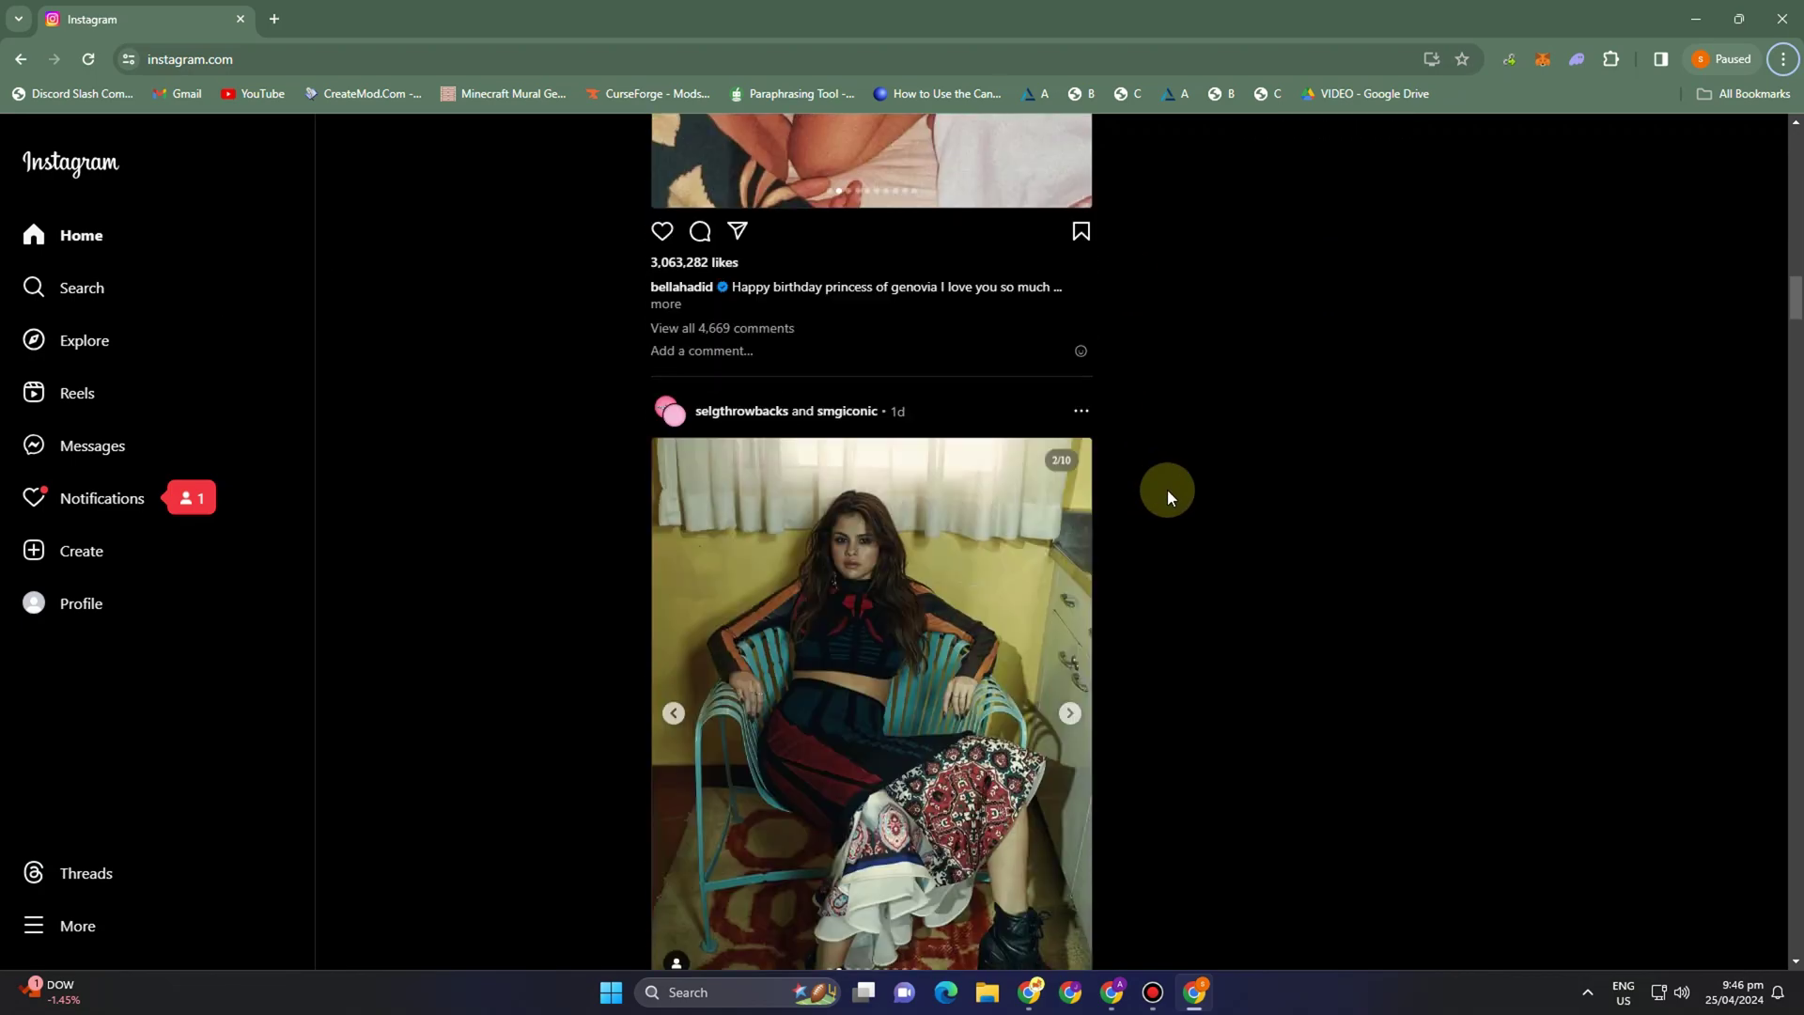
pyautogui.scroll(-5, 1168, 489)
pyautogui.scroll(-3, 1260, 502)
pyautogui.scroll(-5, 1260, 504)
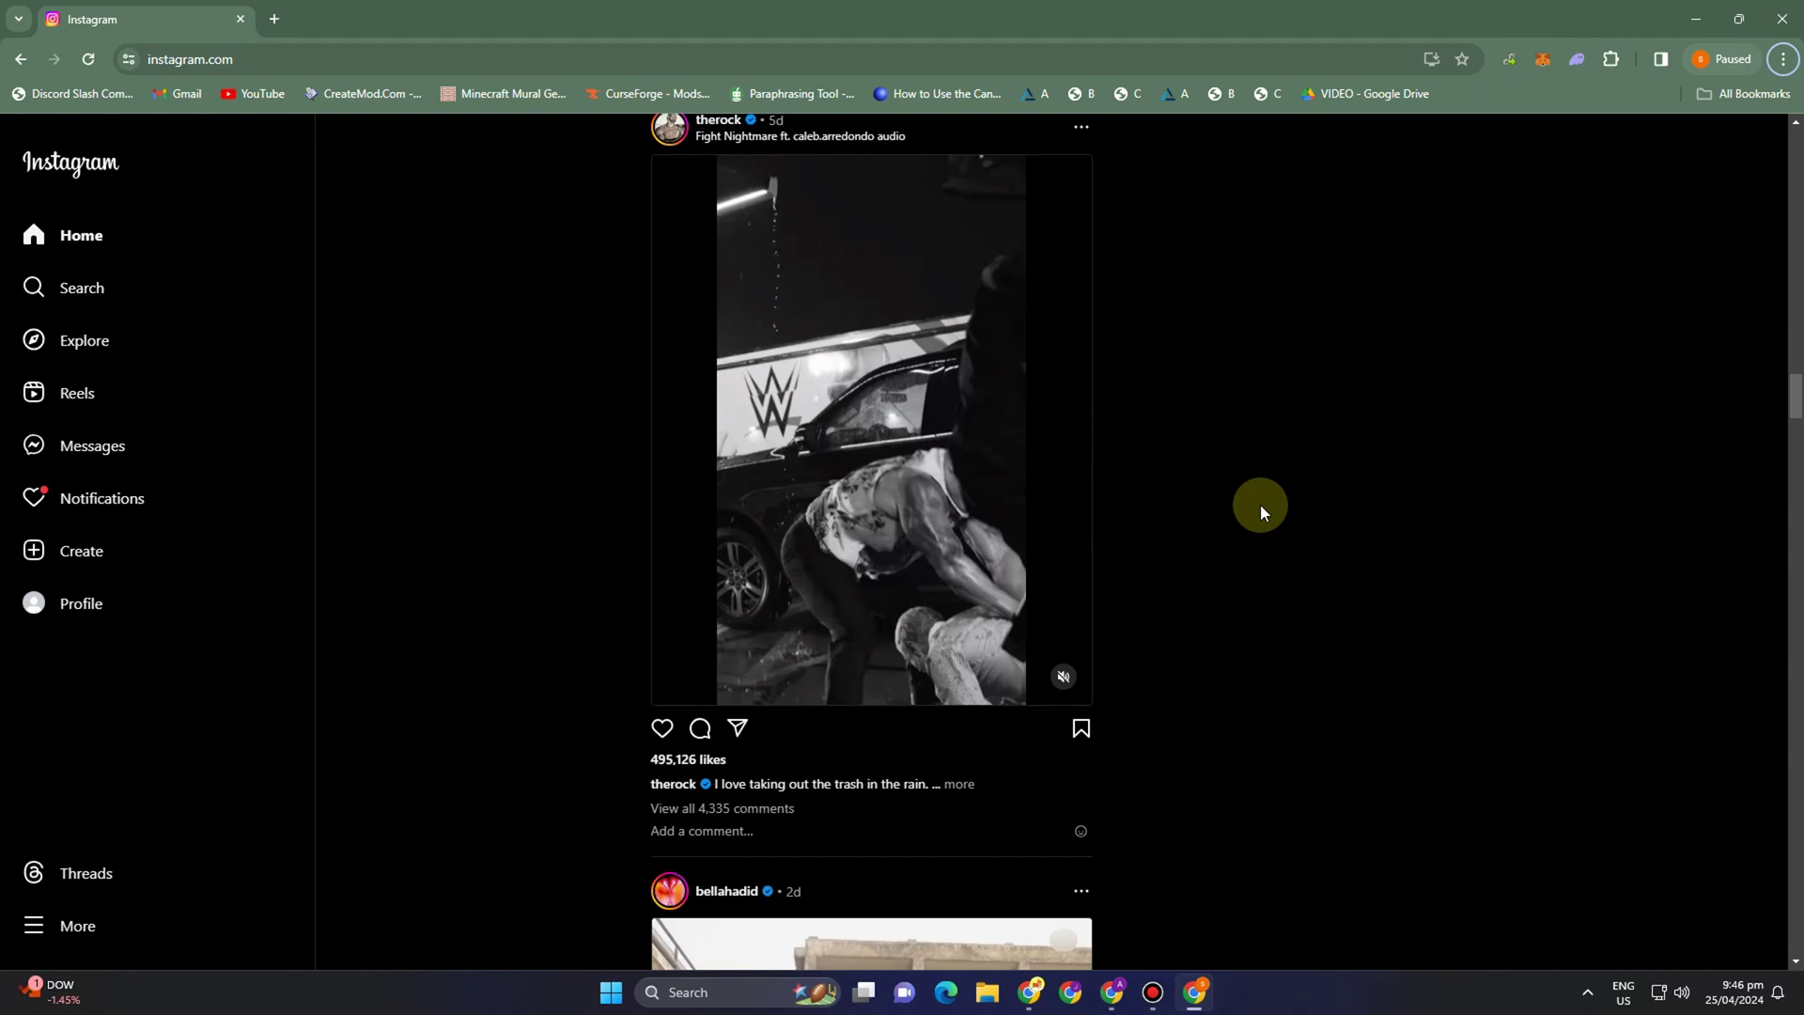
pyautogui.scroll(-1, 1260, 504)
pyautogui.scroll(2, 1261, 504)
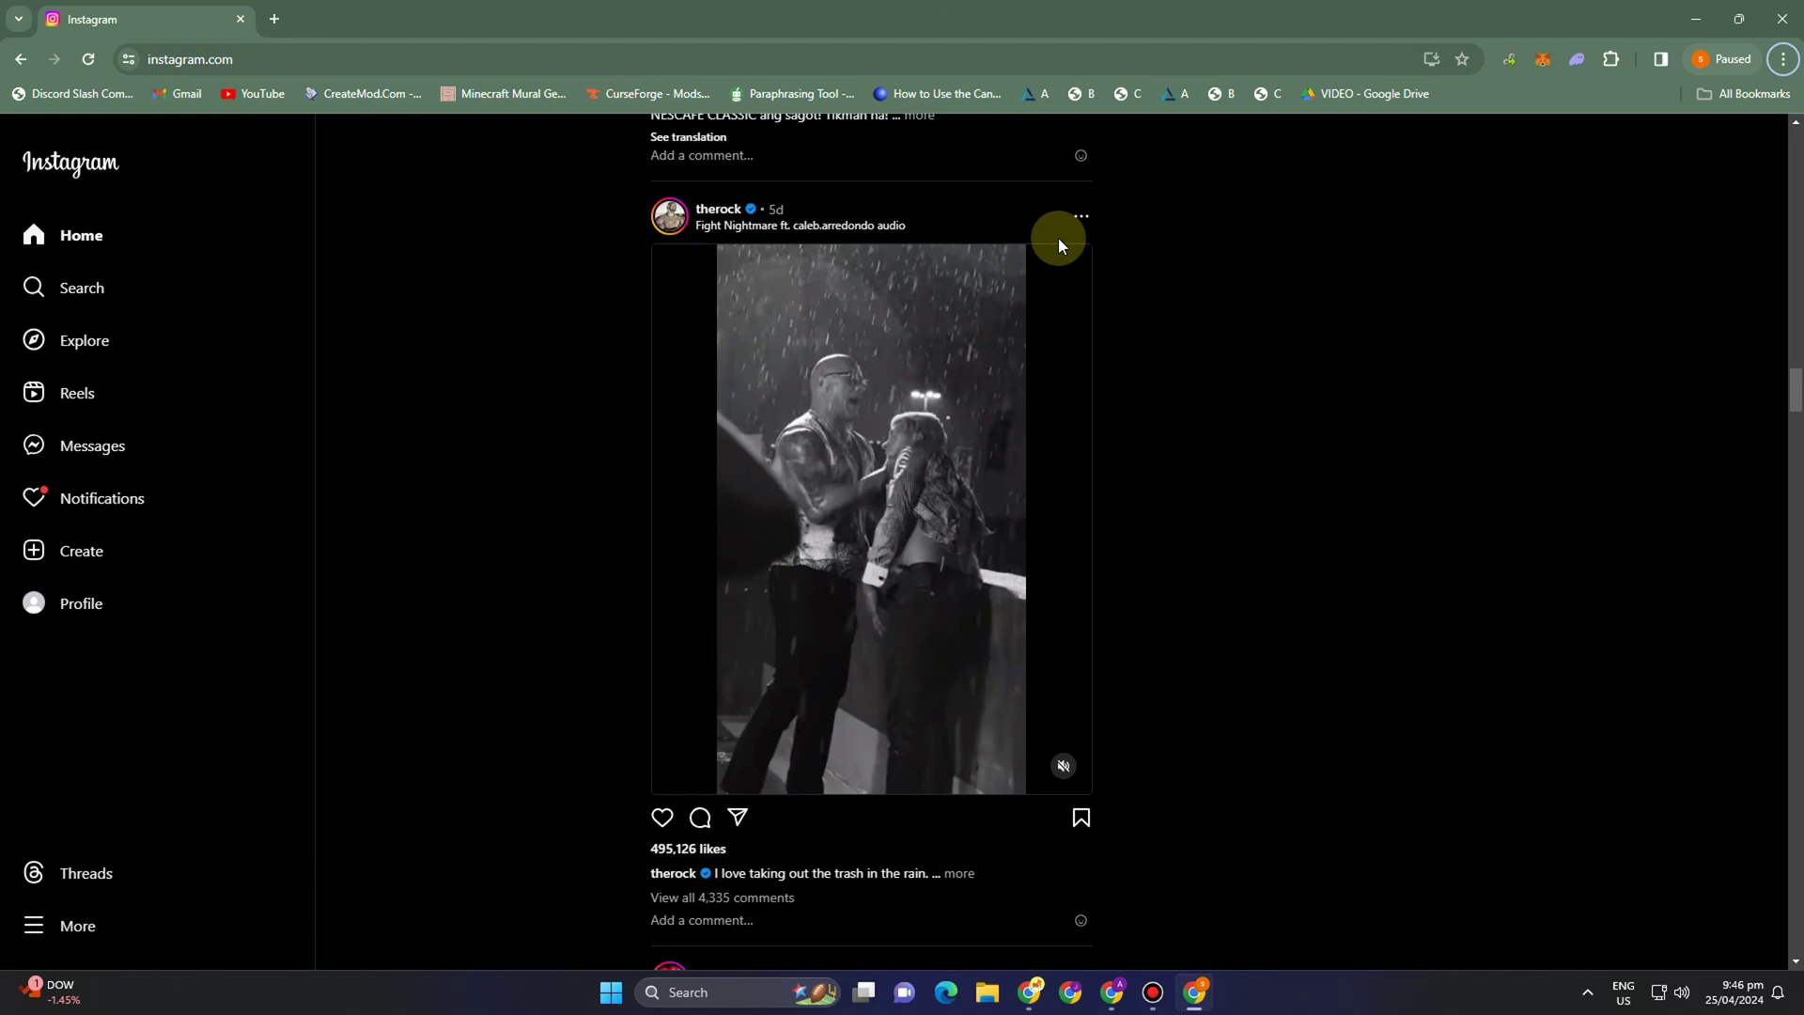
# - Open therock's rainy black-and-white reel with Go to post from its ••• menu
pyautogui.click(1081, 216)
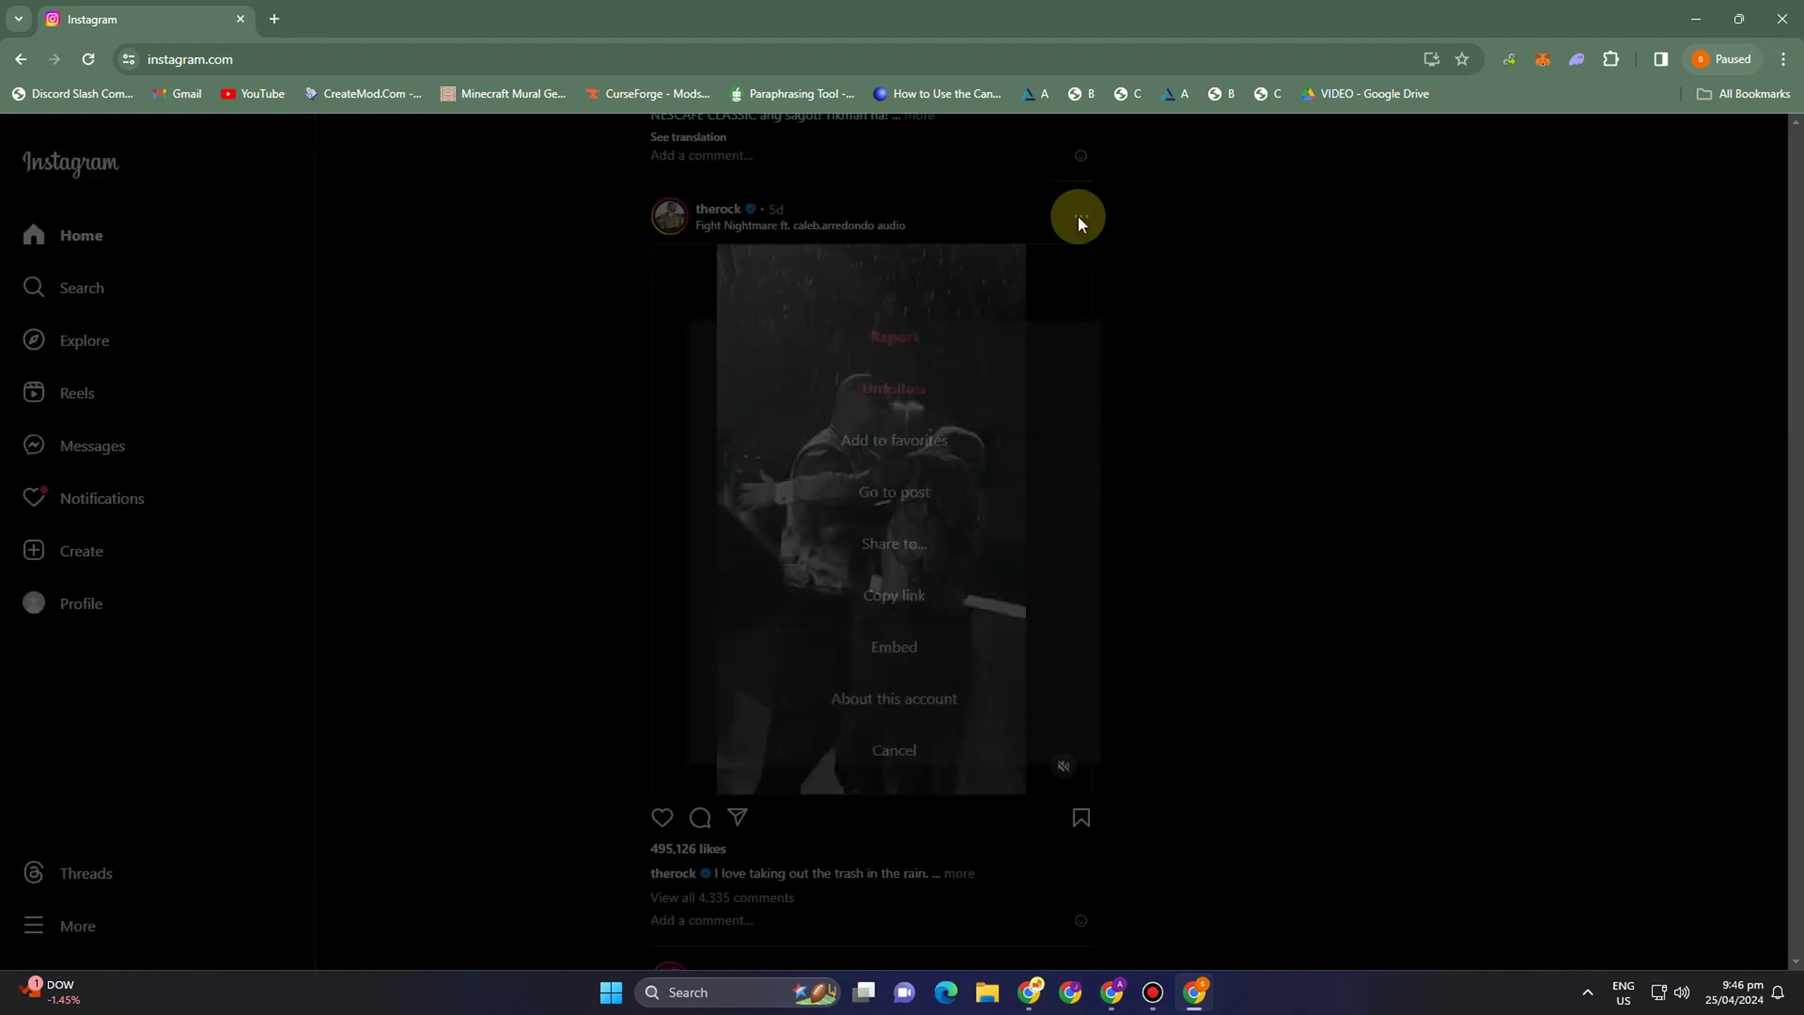
pyautogui.click(948, 314)
pyautogui.scroll(-5, 948, 315)
pyautogui.scroll(-3, 1128, 468)
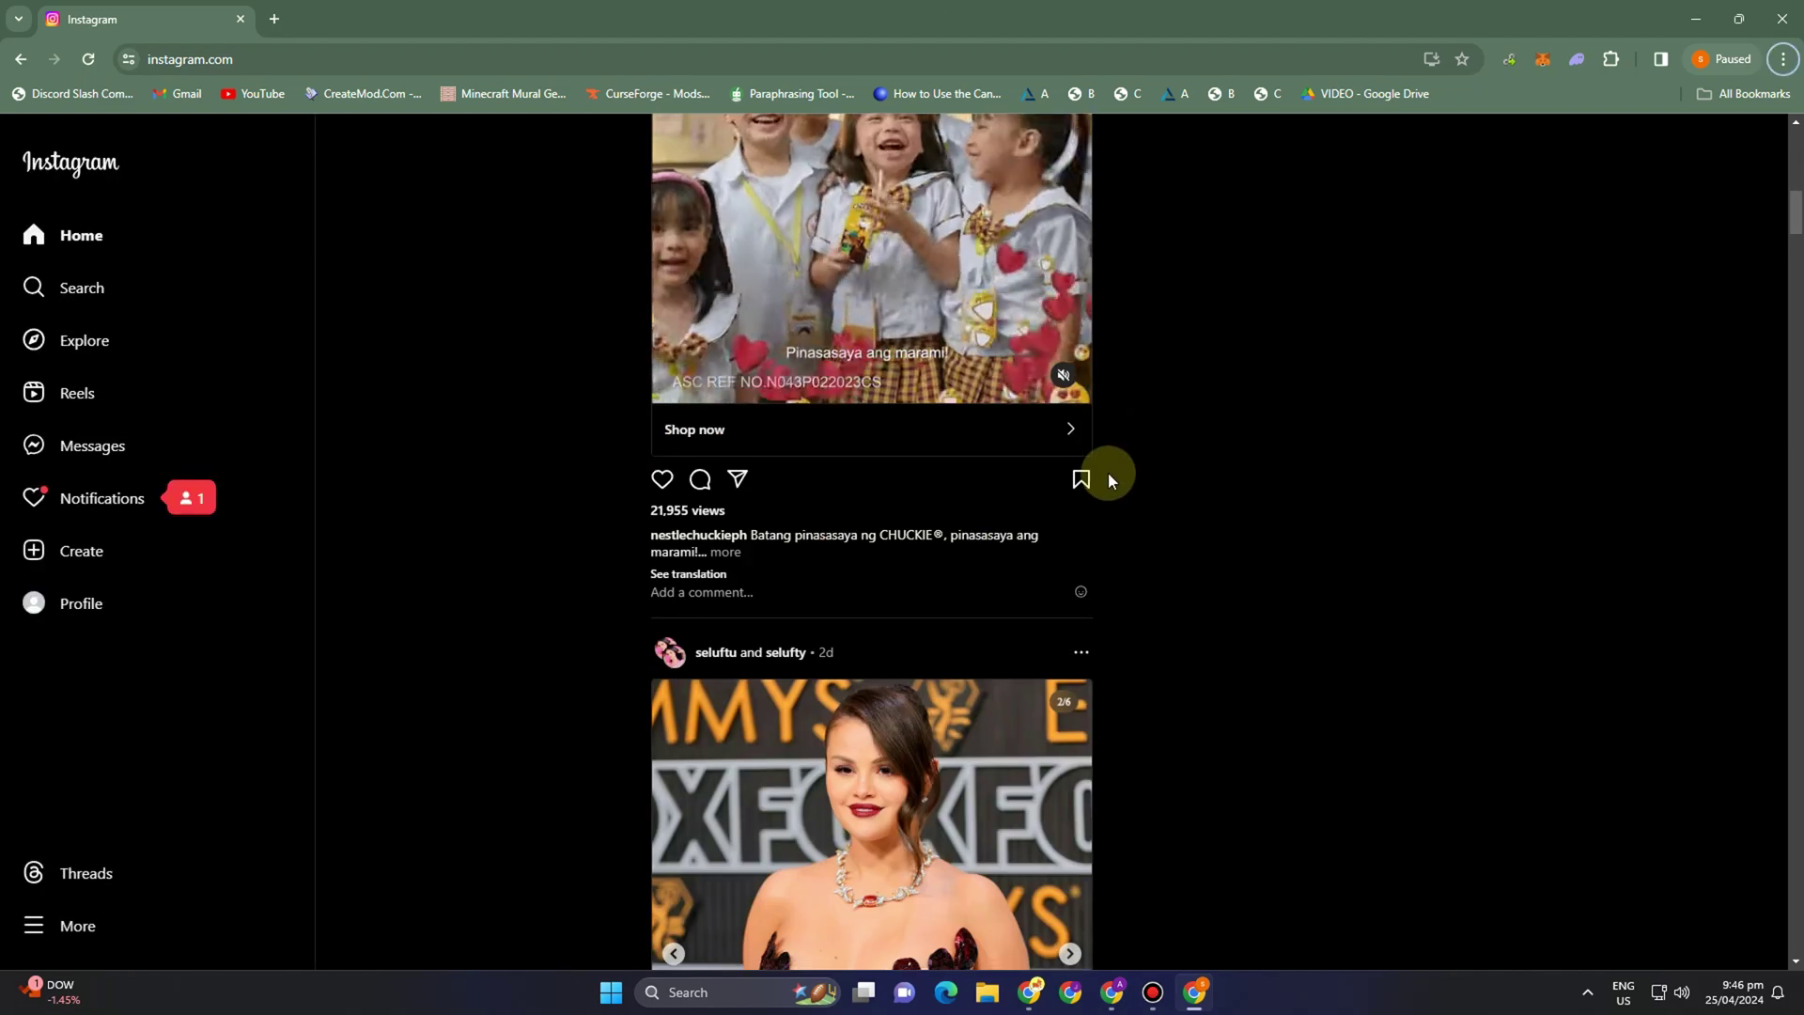
pyautogui.scroll(-4, 1167, 492)
pyautogui.scroll(-3, 1168, 492)
pyautogui.scroll(-2, 1167, 492)
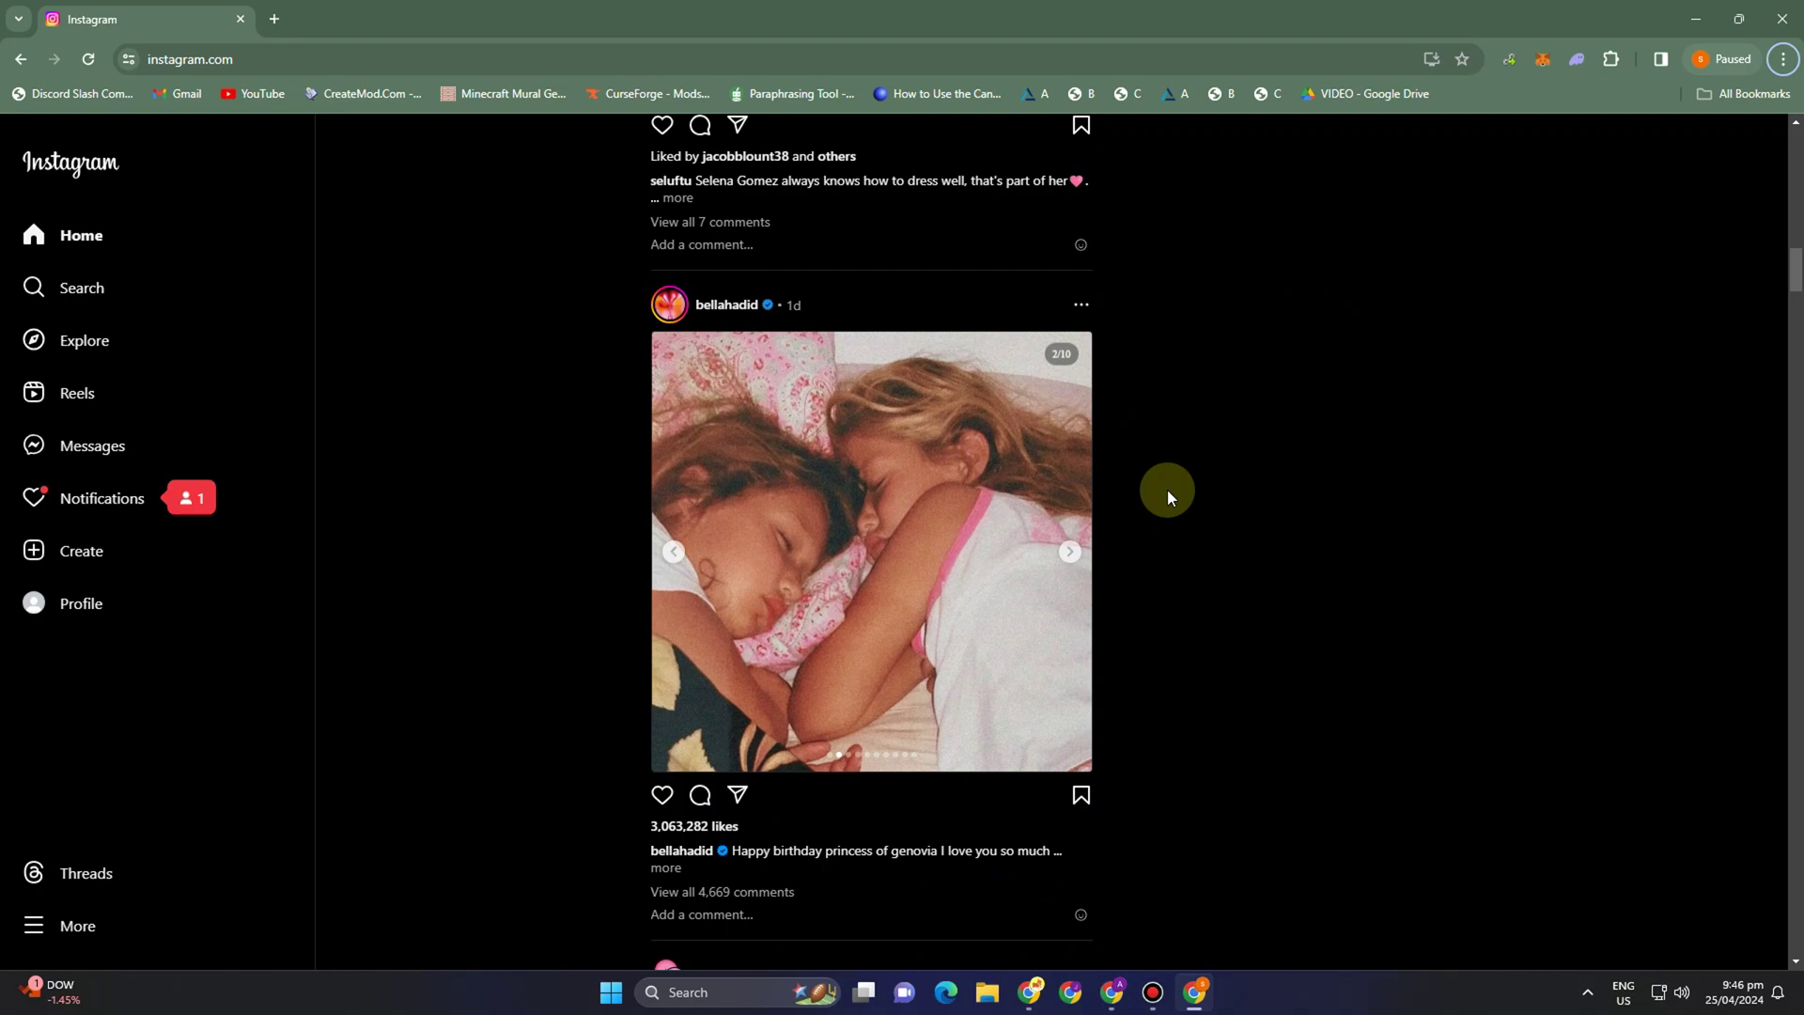
pyautogui.scroll(-4, 1167, 488)
pyautogui.scroll(-4, 1168, 491)
pyautogui.scroll(-2, 1236, 503)
pyautogui.scroll(-2, 1261, 504)
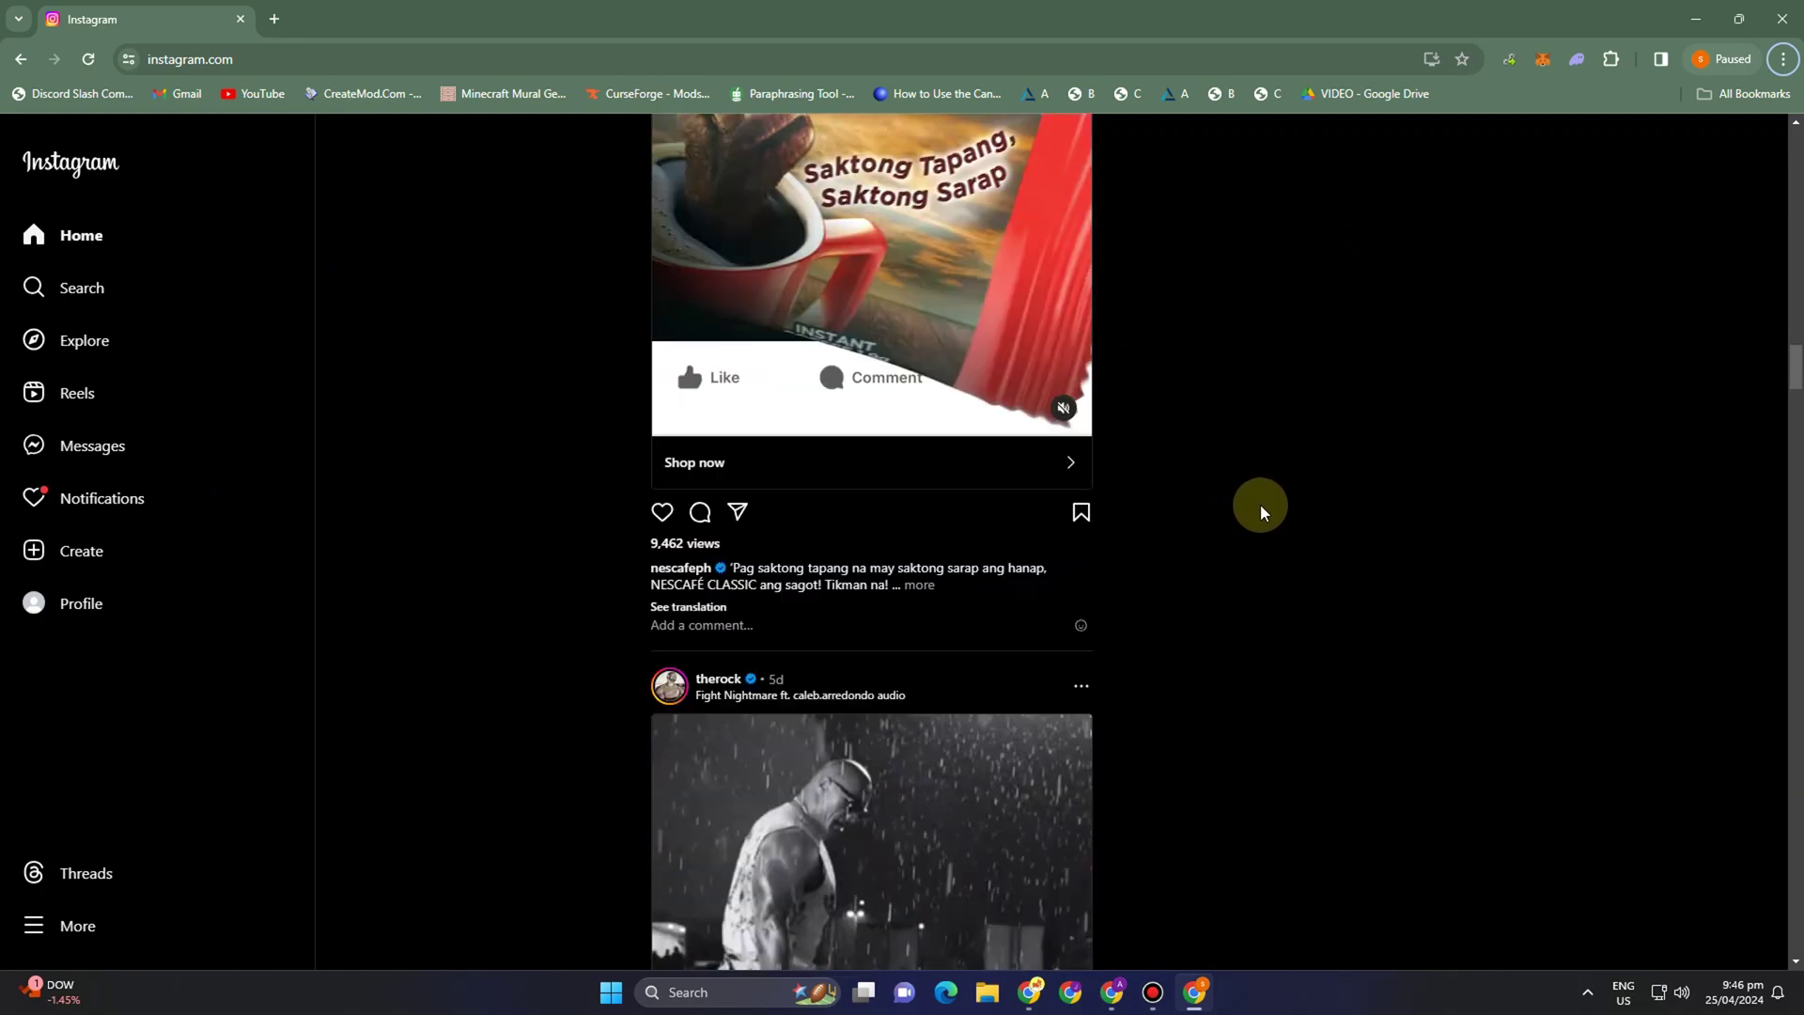
pyautogui.scroll(-4, 1260, 506)
pyautogui.scroll(1, 1261, 504)
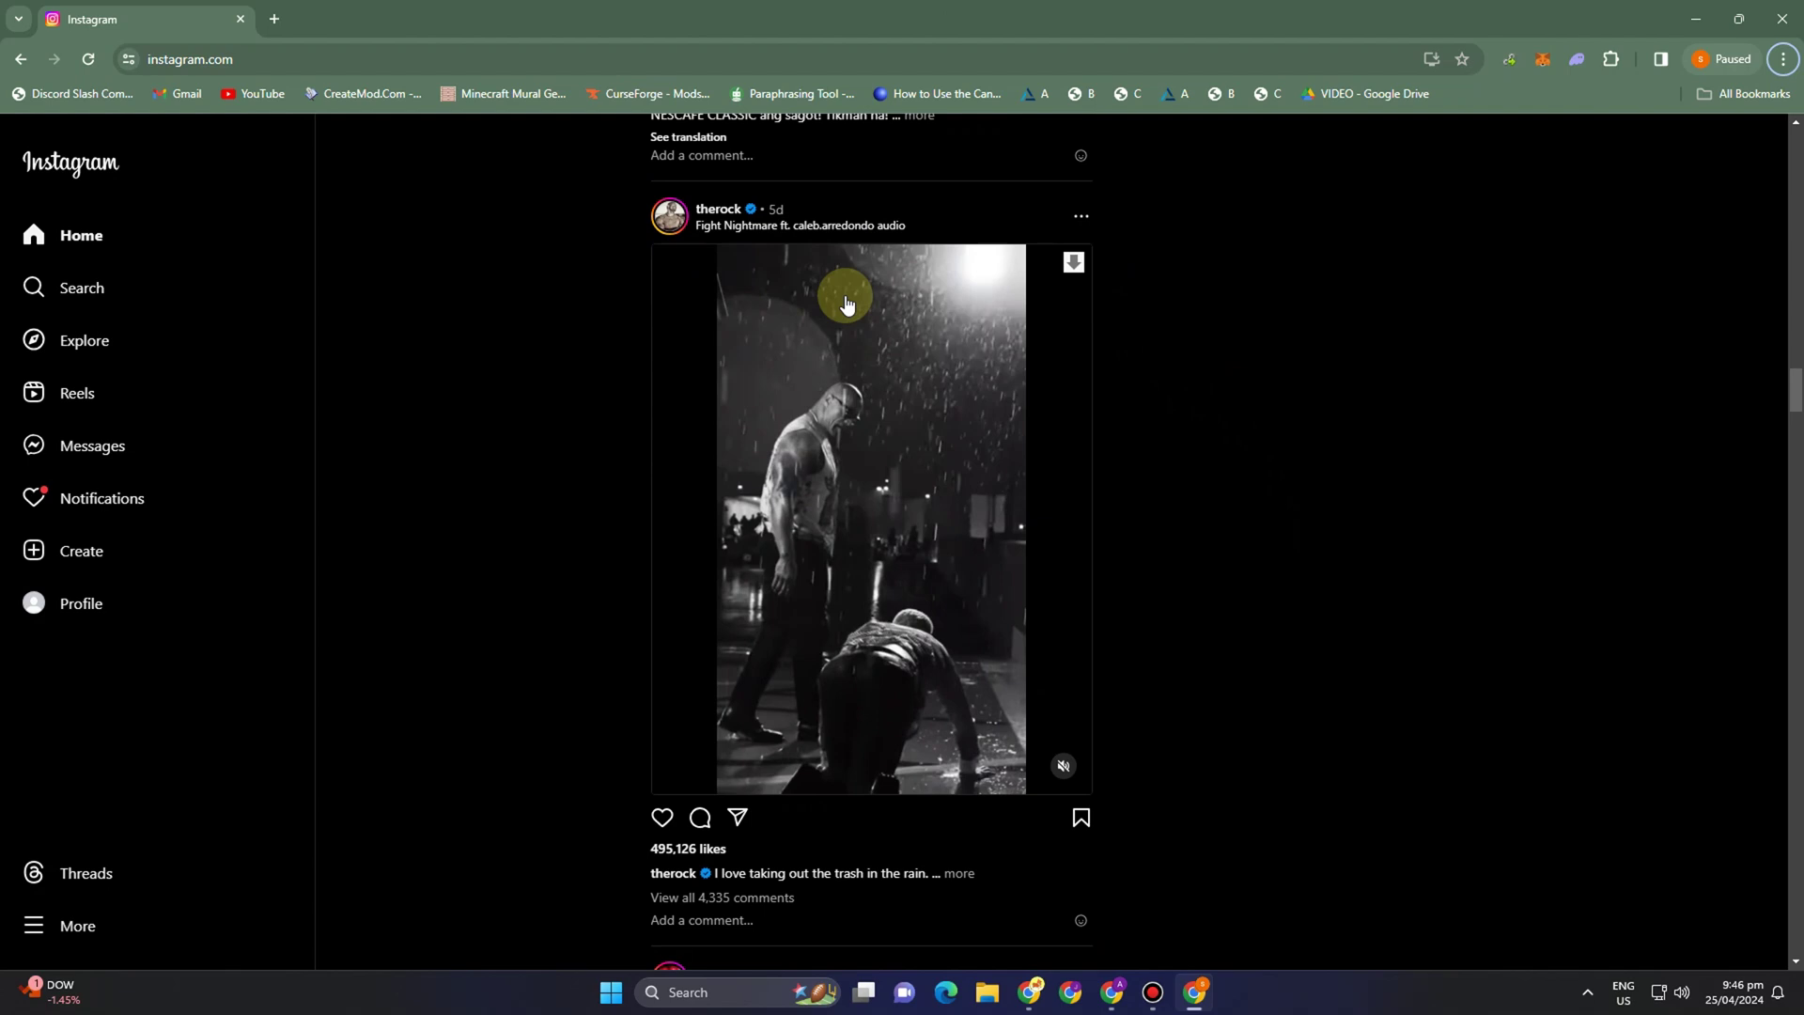
pyautogui.click(1080, 220)
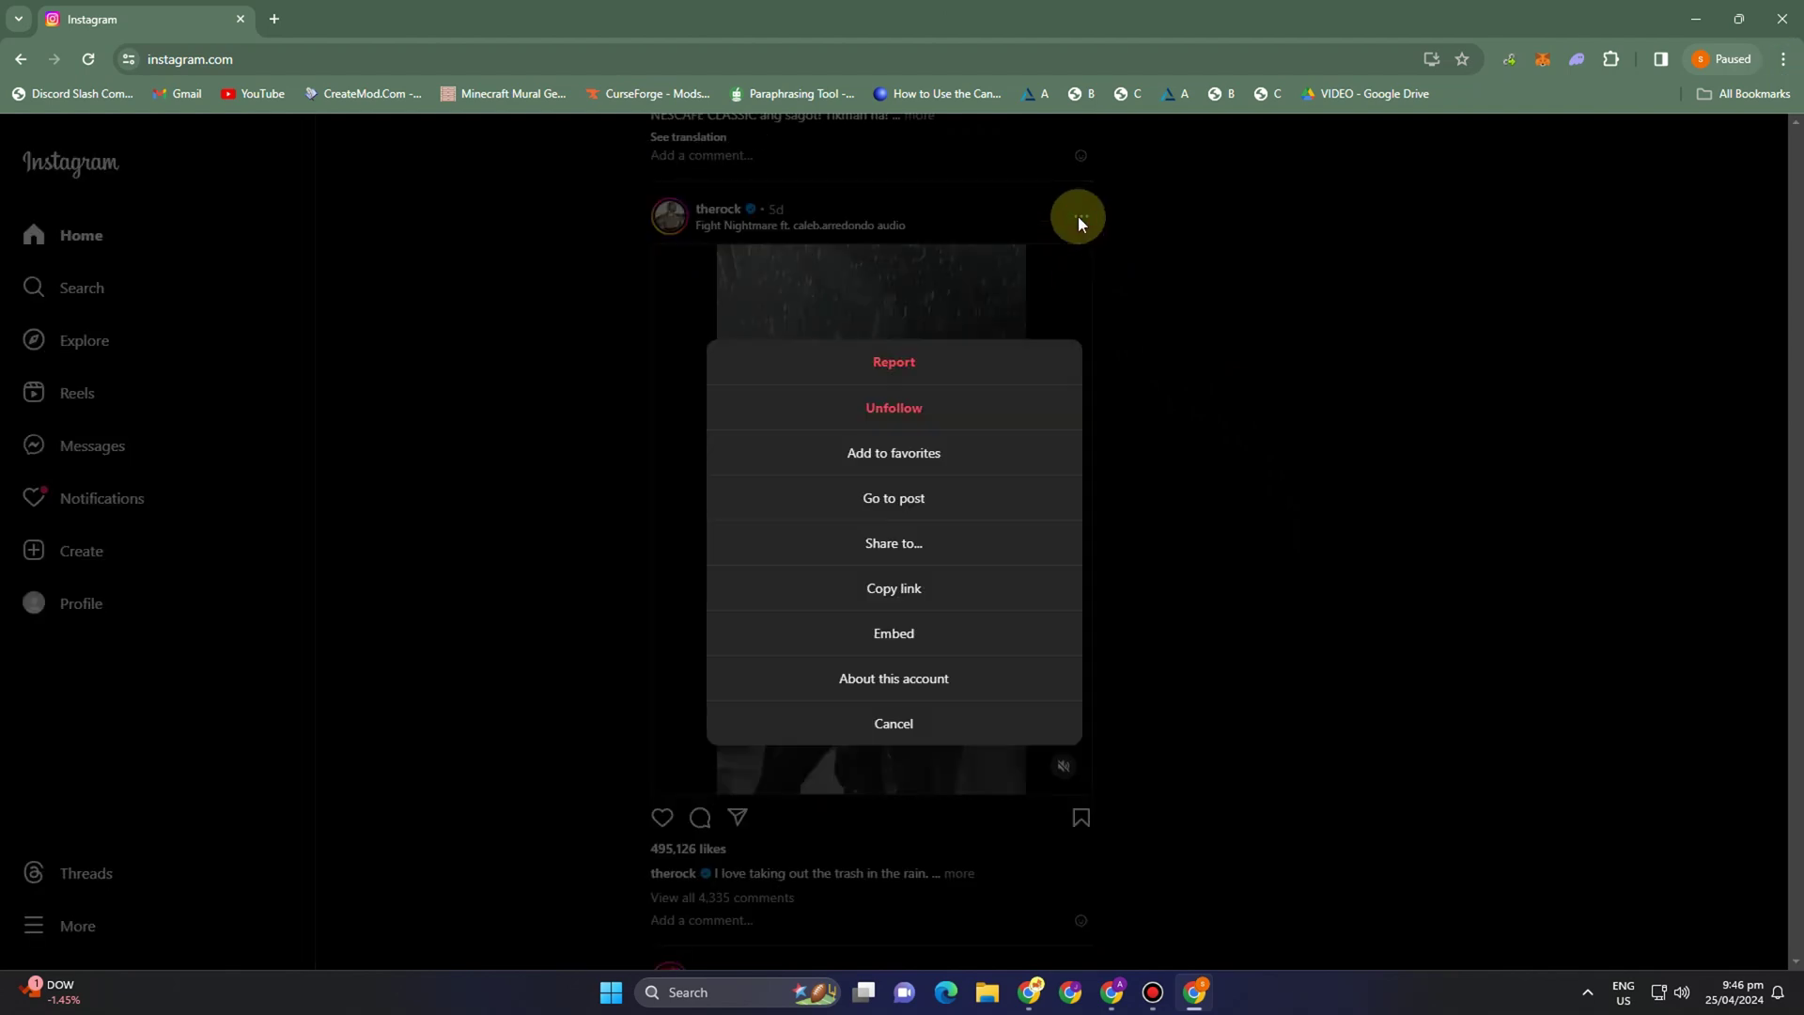
pyautogui.click(911, 500)
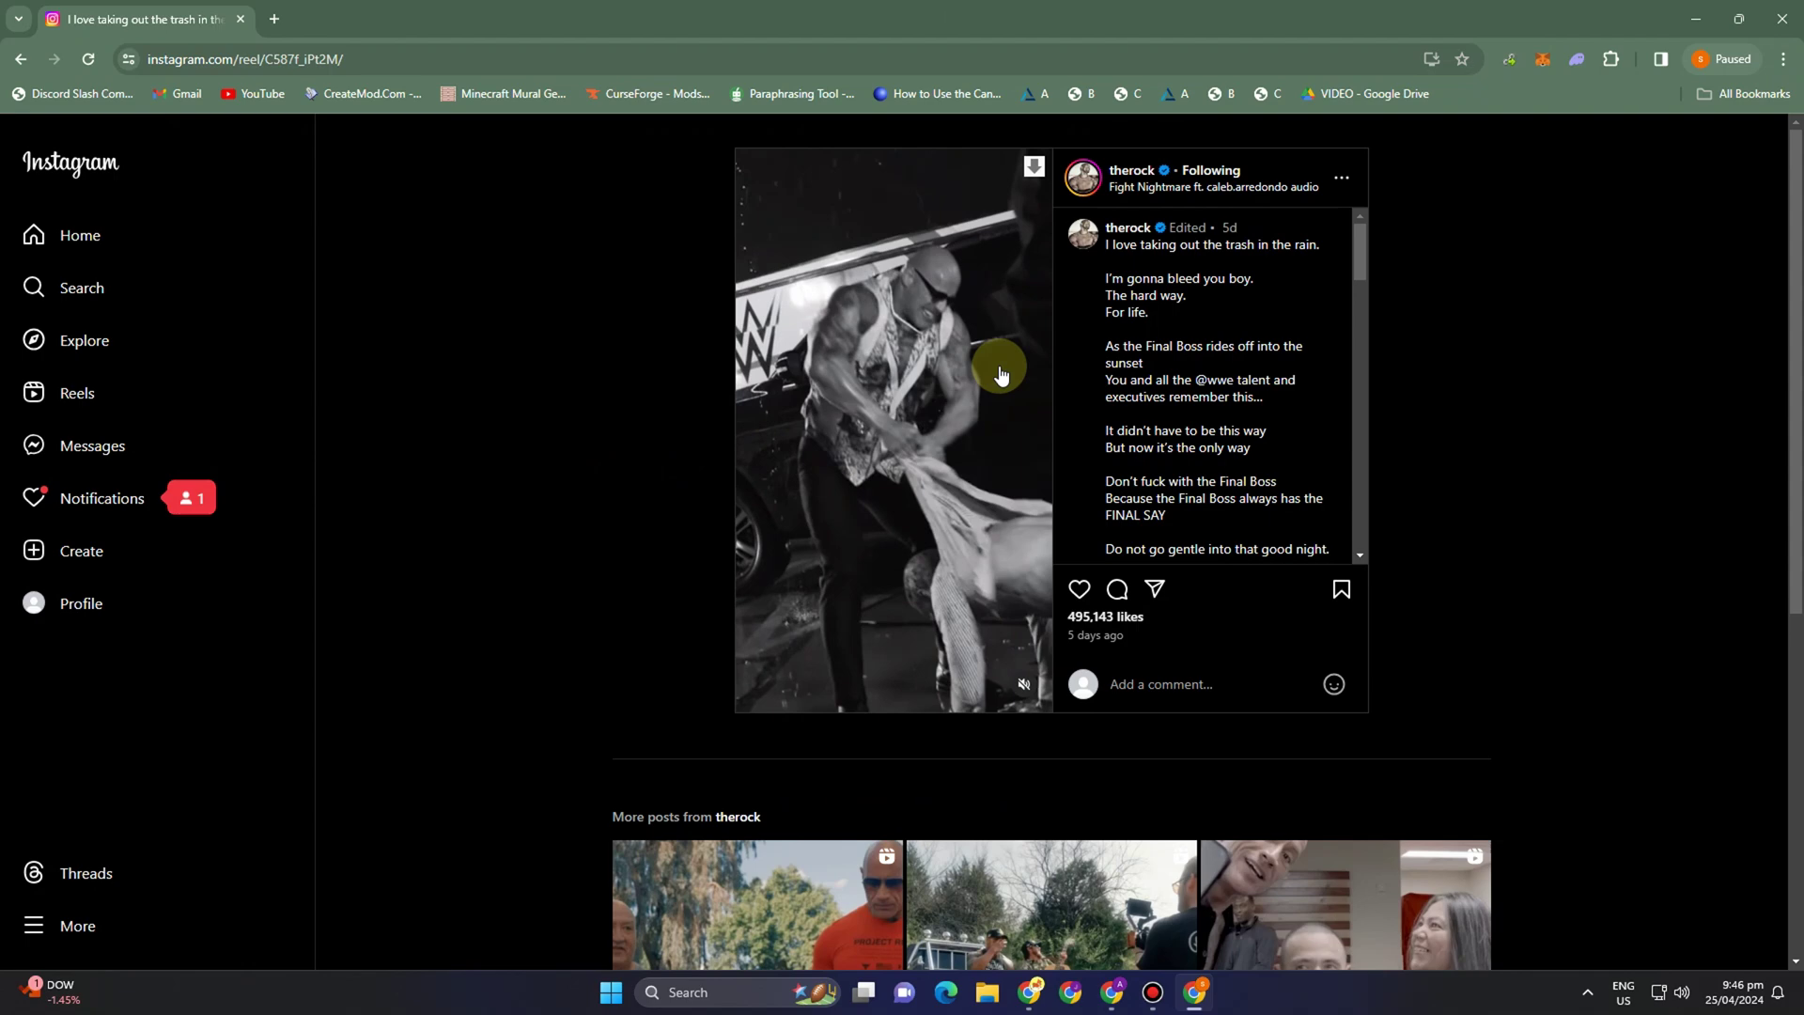
pyautogui.rightClick(1064, 326)
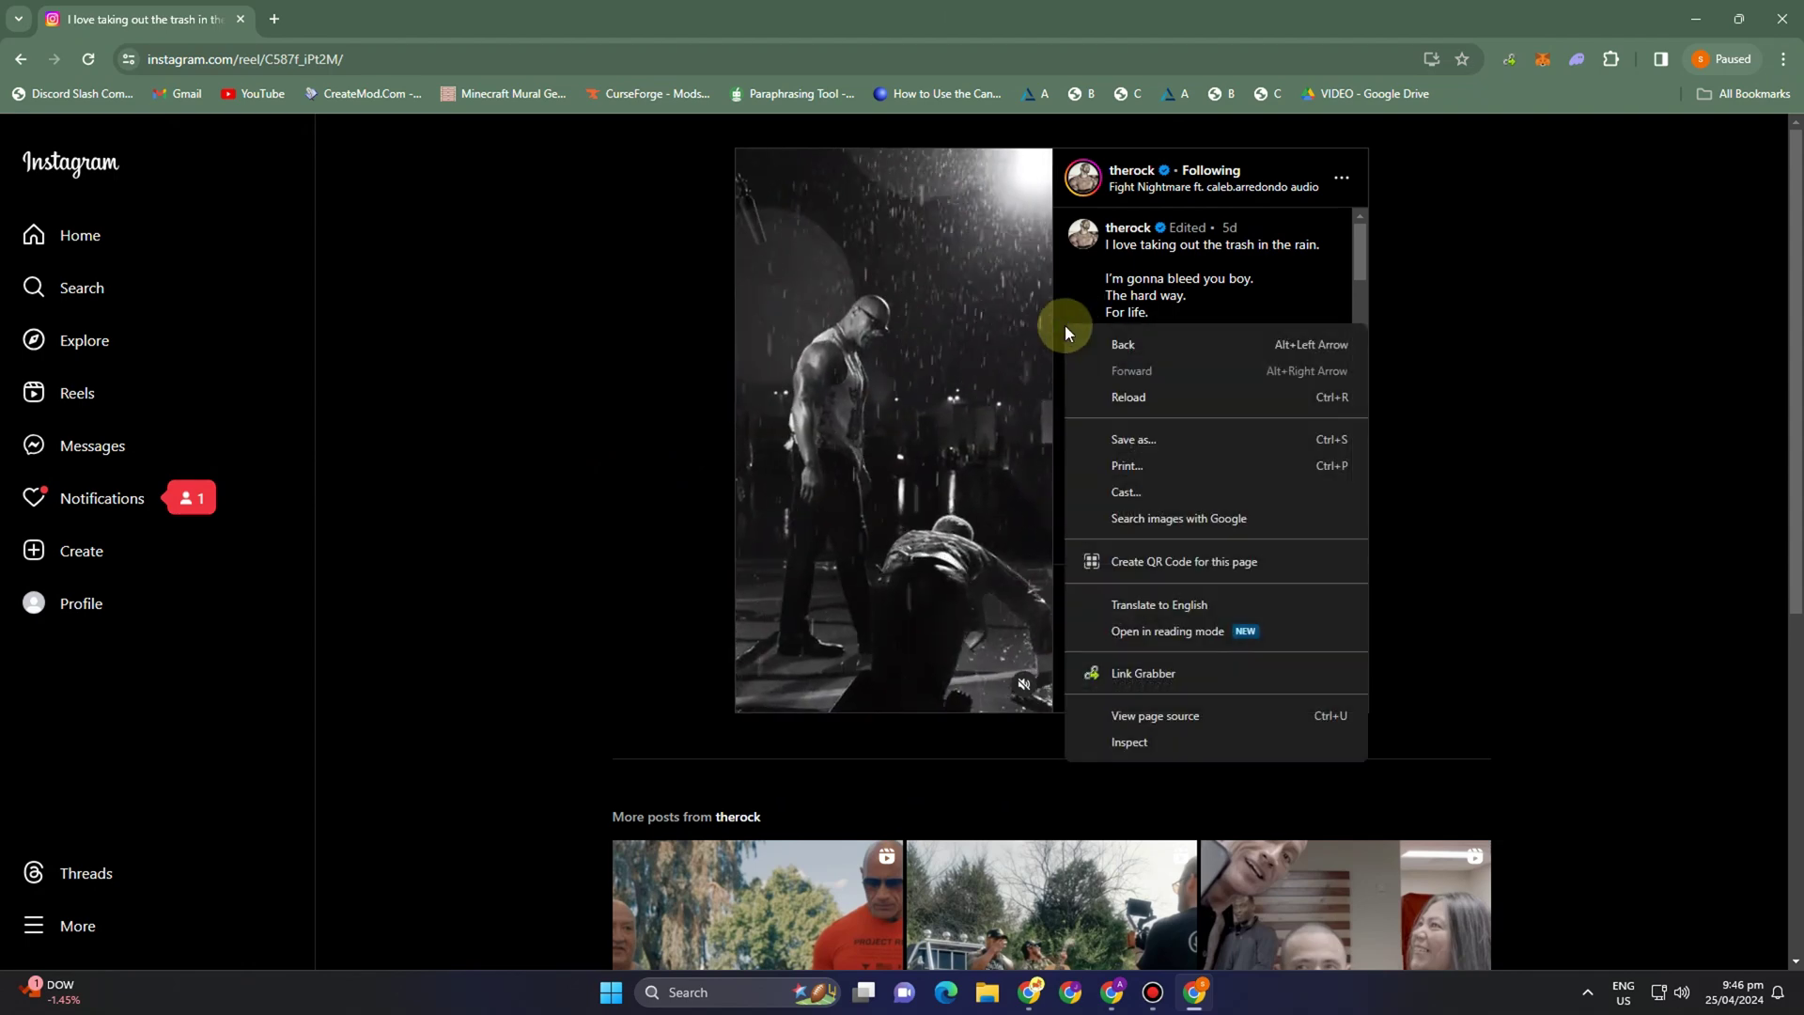
pyautogui.click(1139, 742)
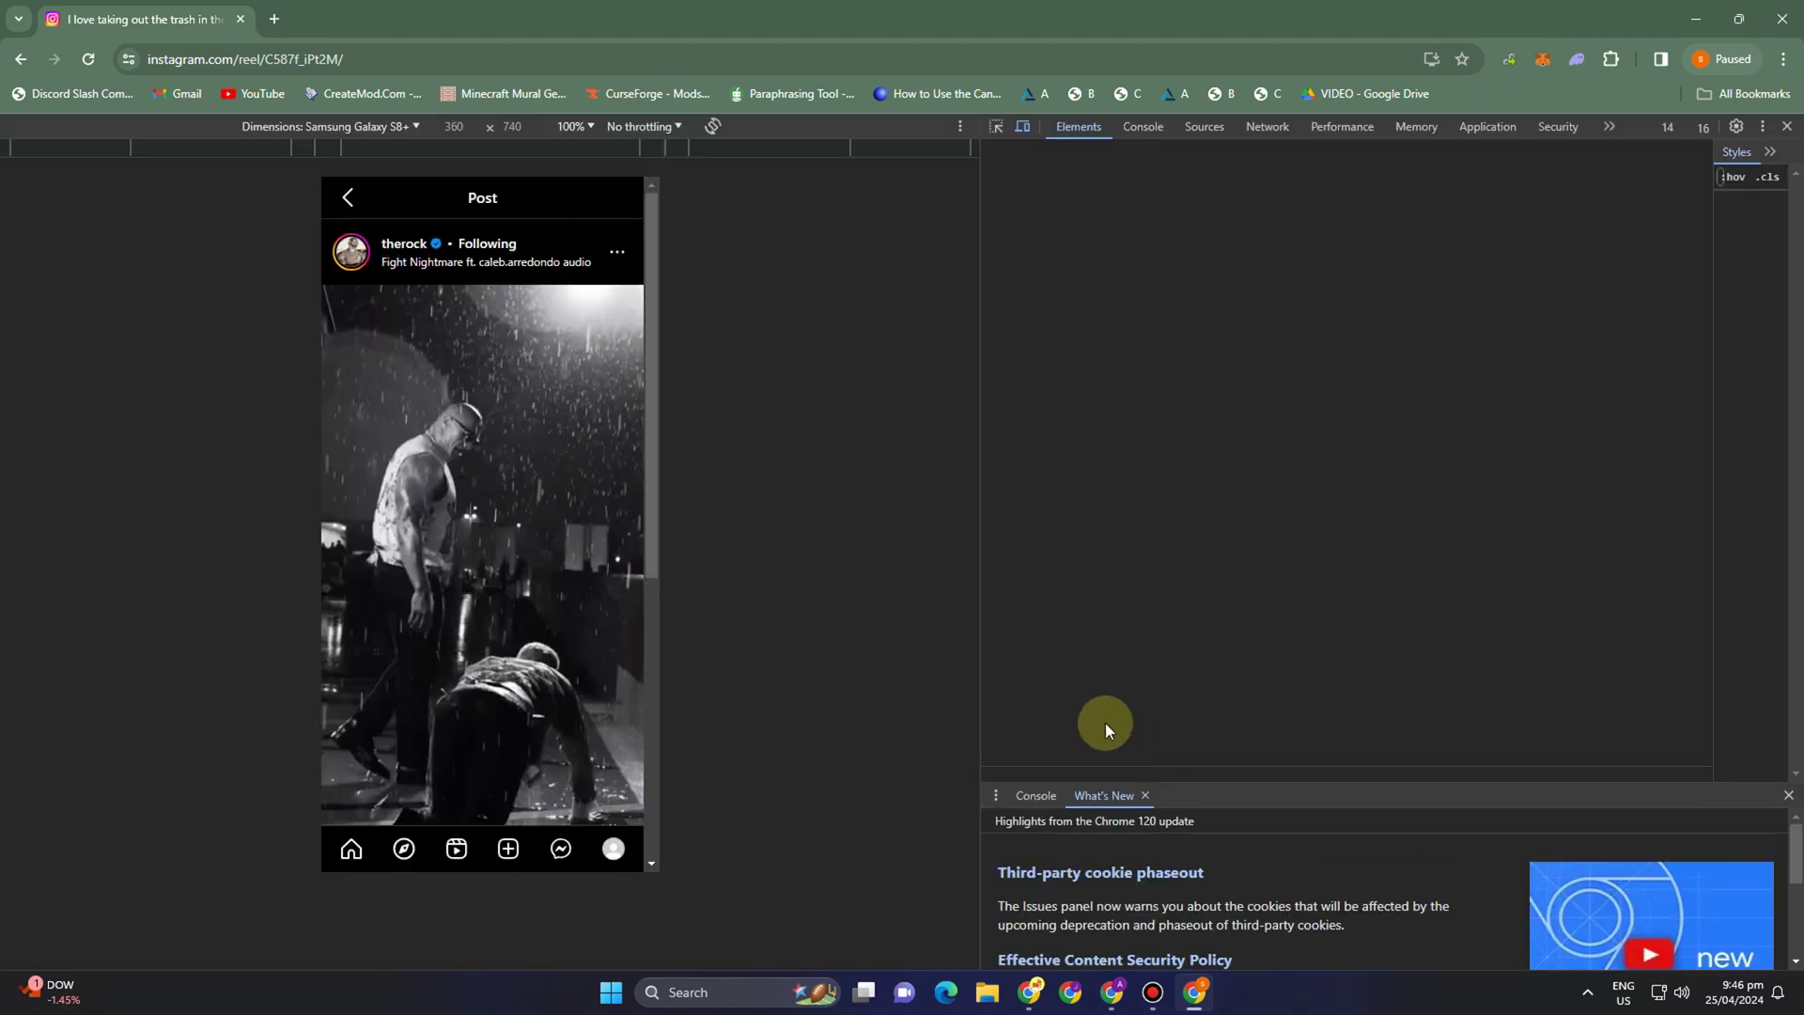
pyautogui.click(1261, 126)
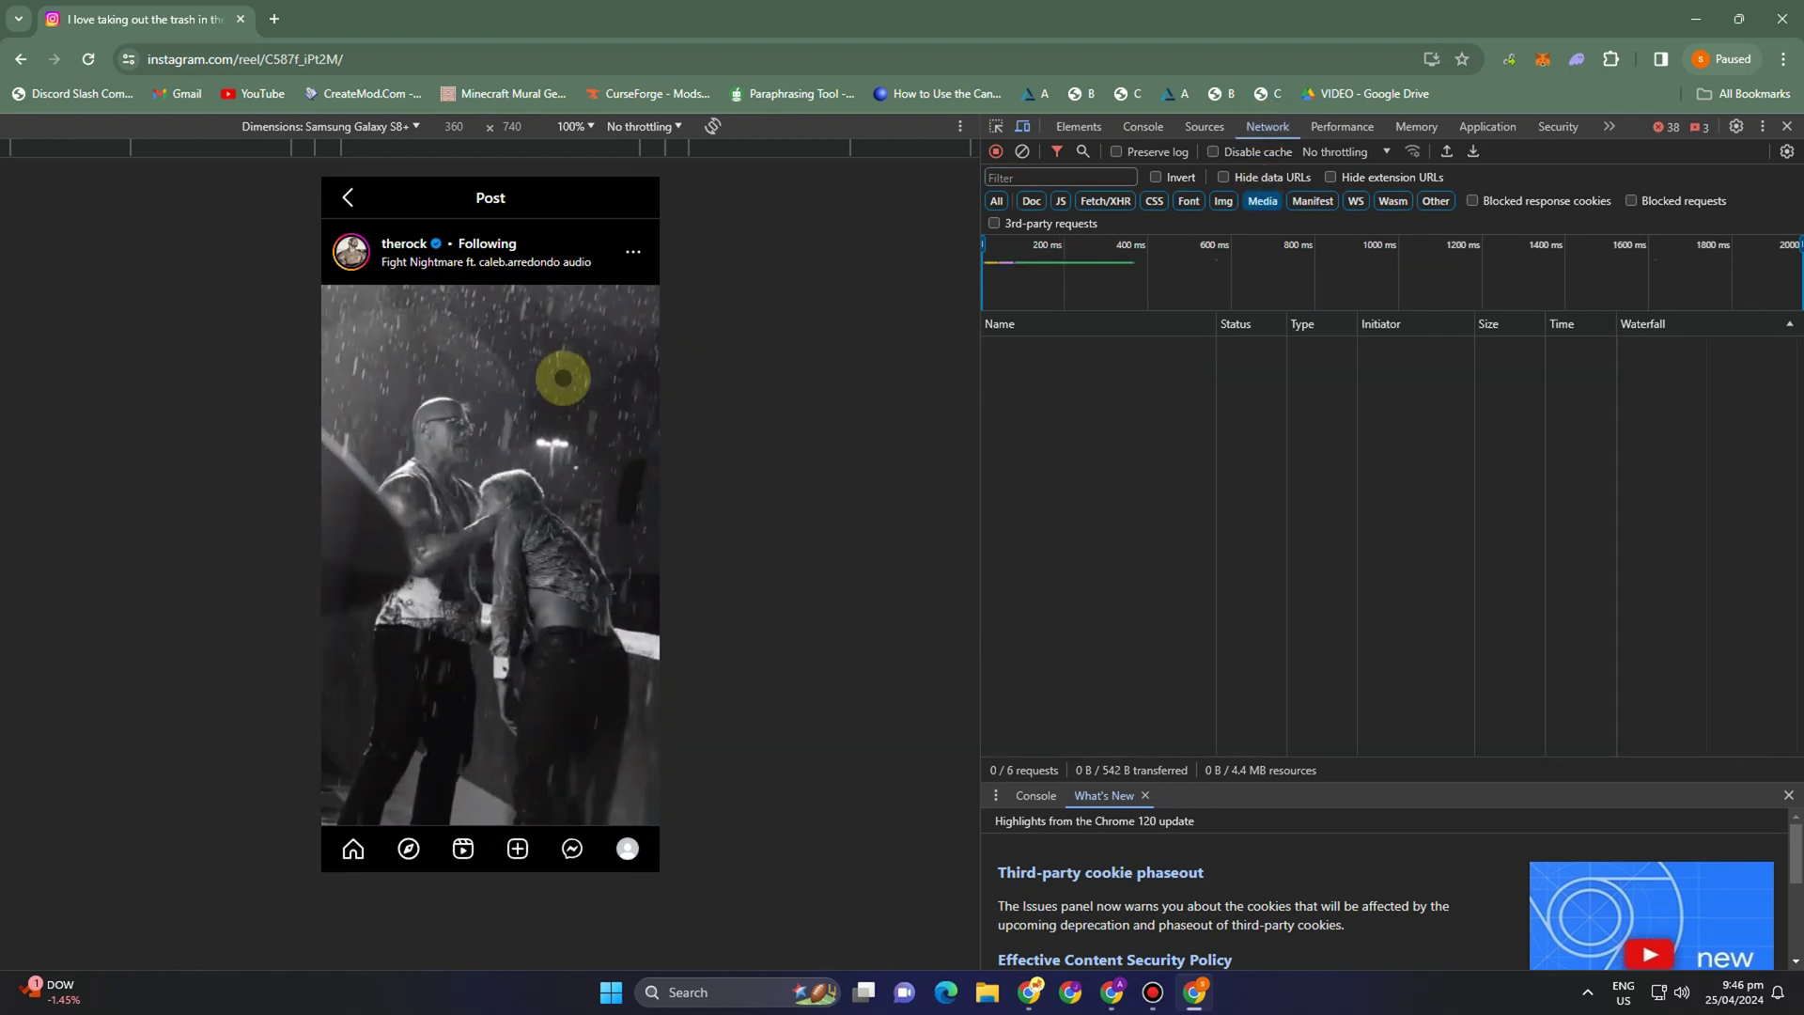
pyautogui.click(1065, 350)
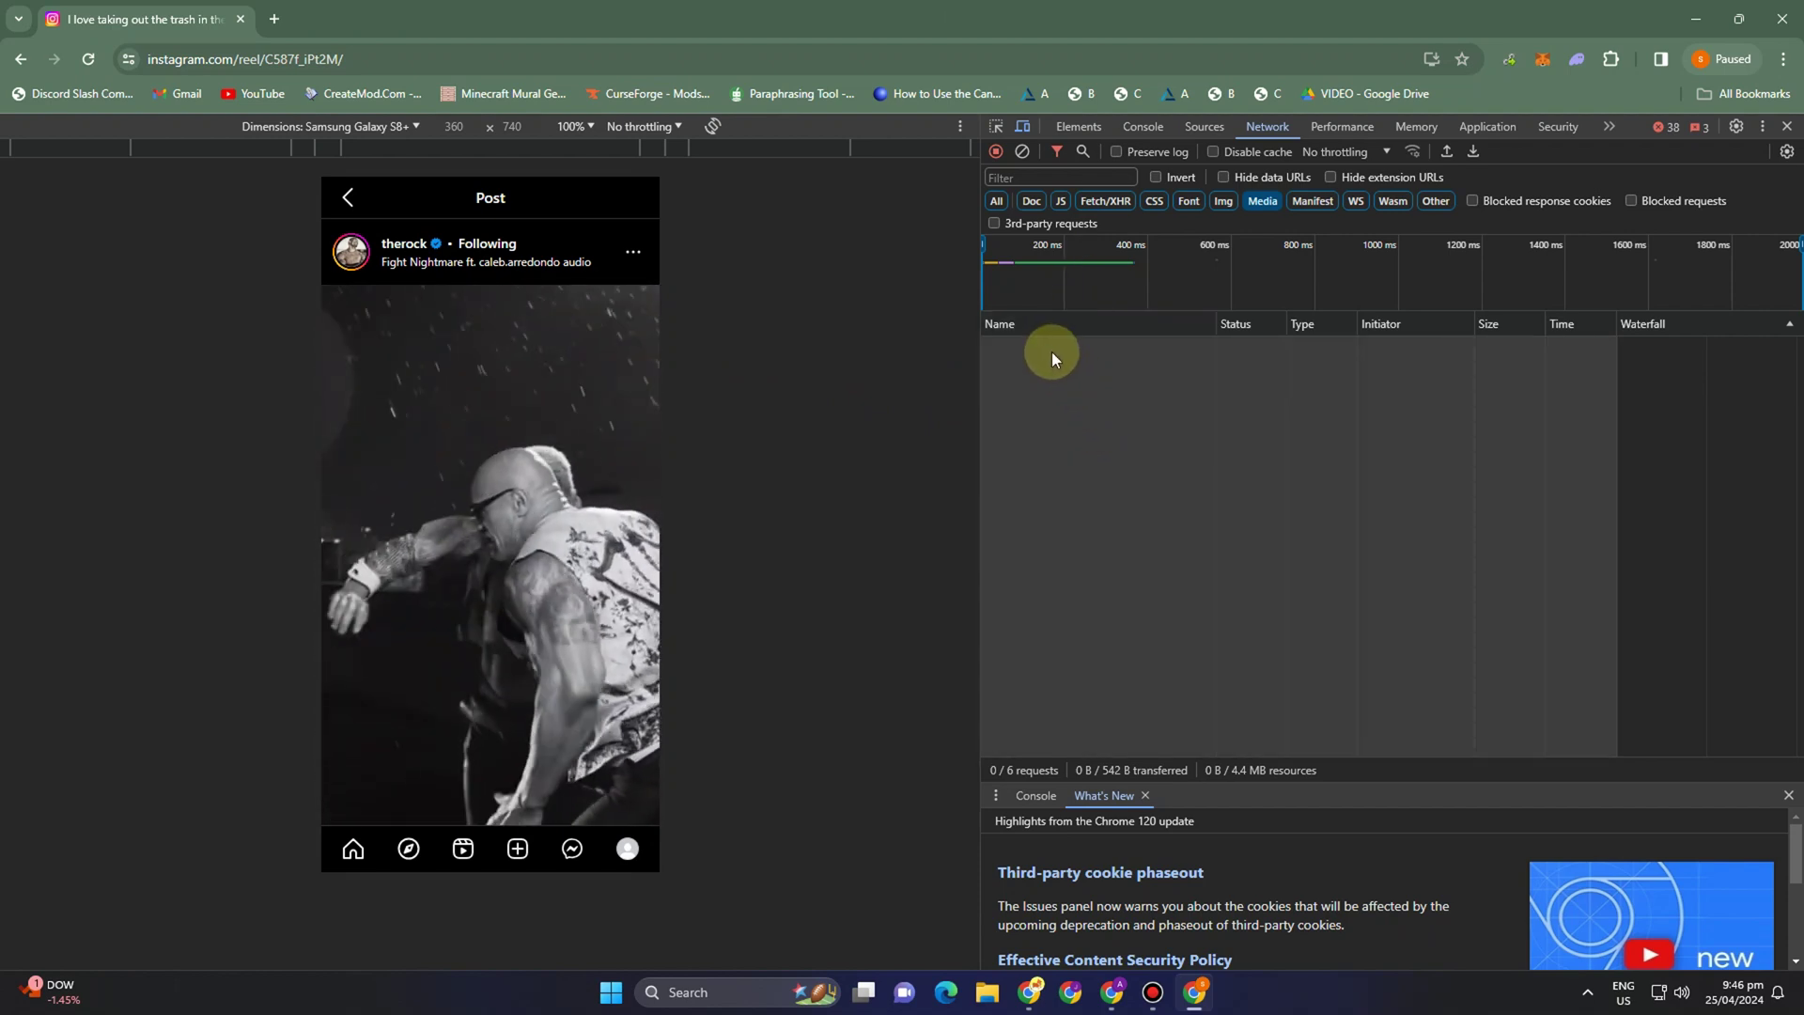
pyautogui.rightClick(1052, 353)
pyautogui.click(1010, 393)
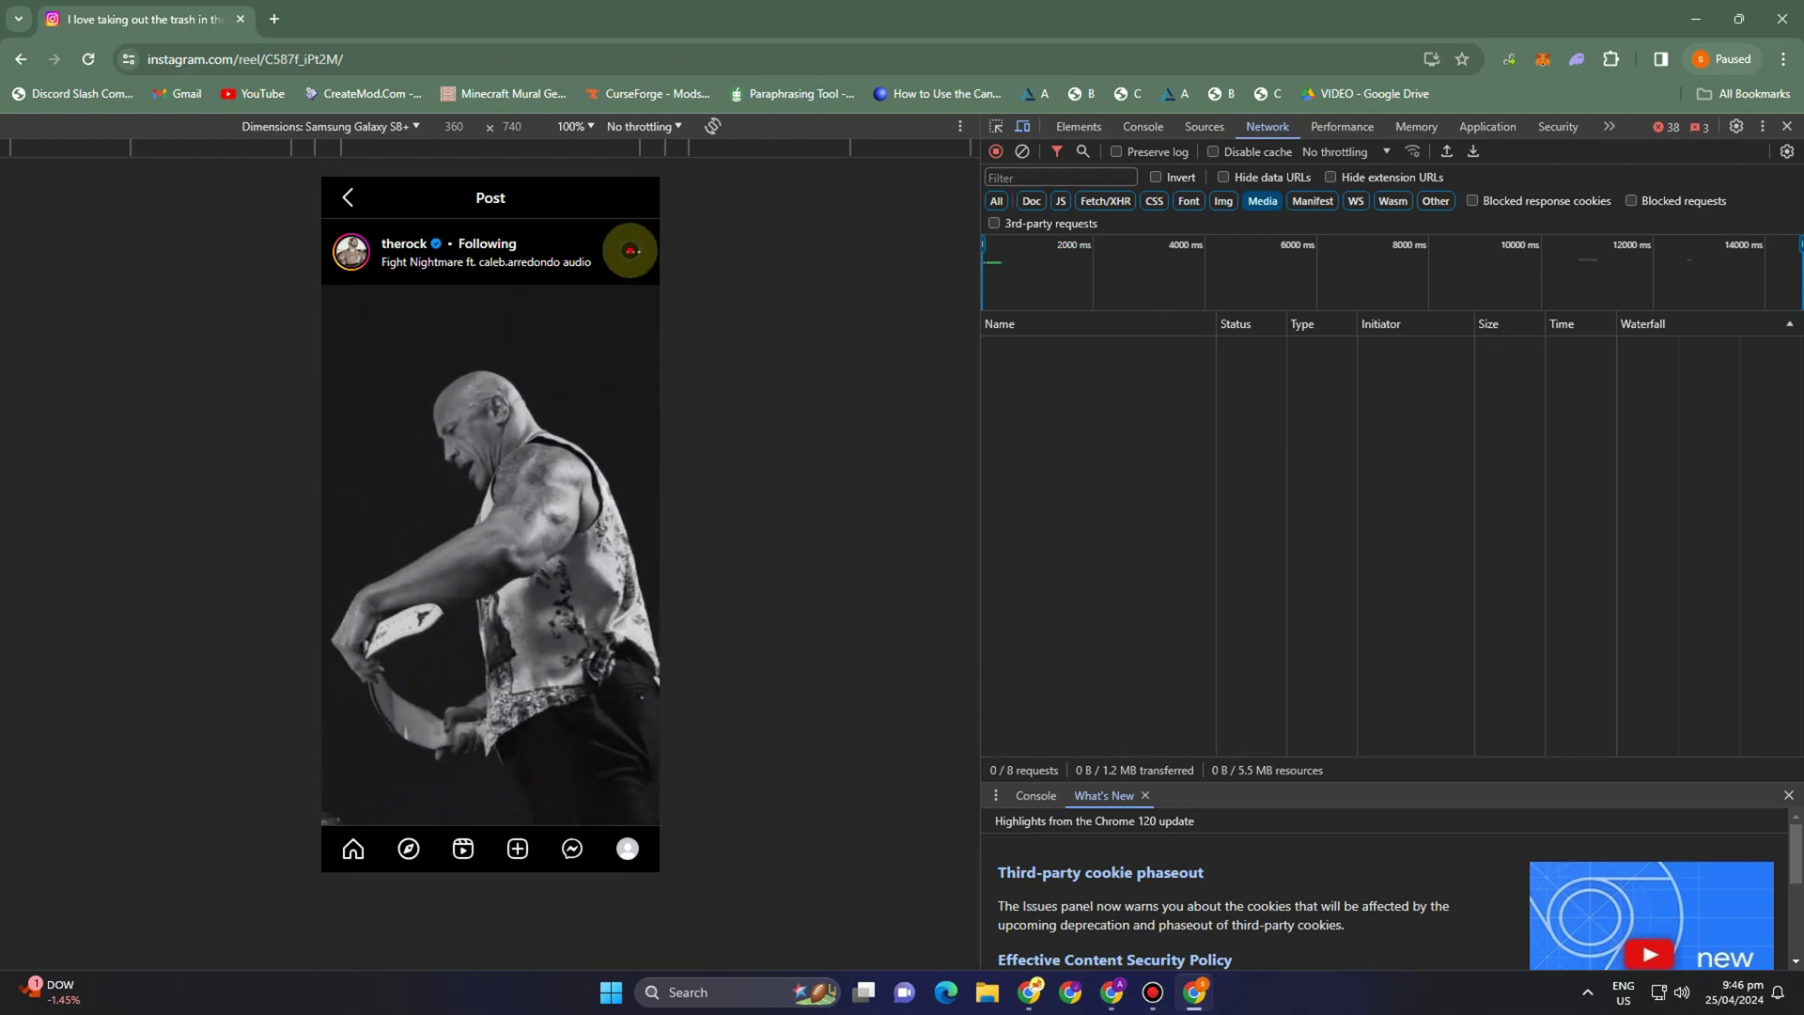
pyautogui.click(630, 252)
pyautogui.click(1784, 128)
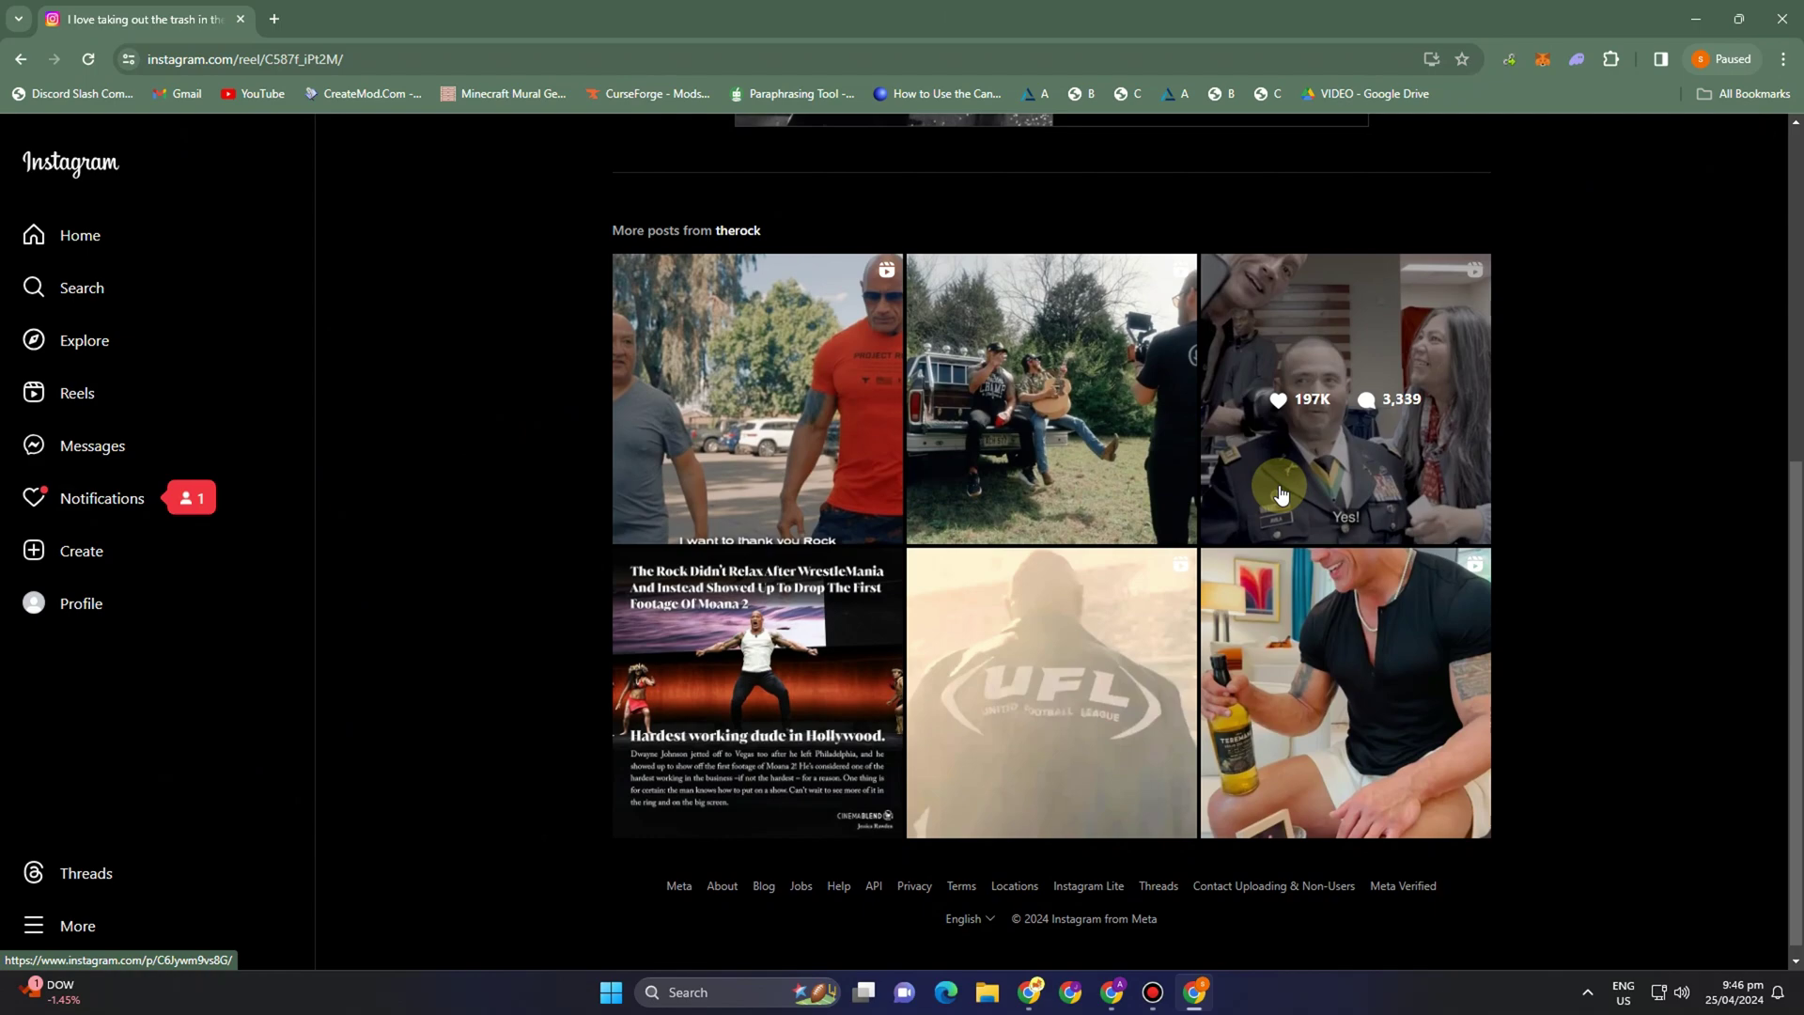
pyautogui.scroll(5, 1277, 479)
pyautogui.scroll(-1, 1198, 494)
pyautogui.scroll(1, 1283, 424)
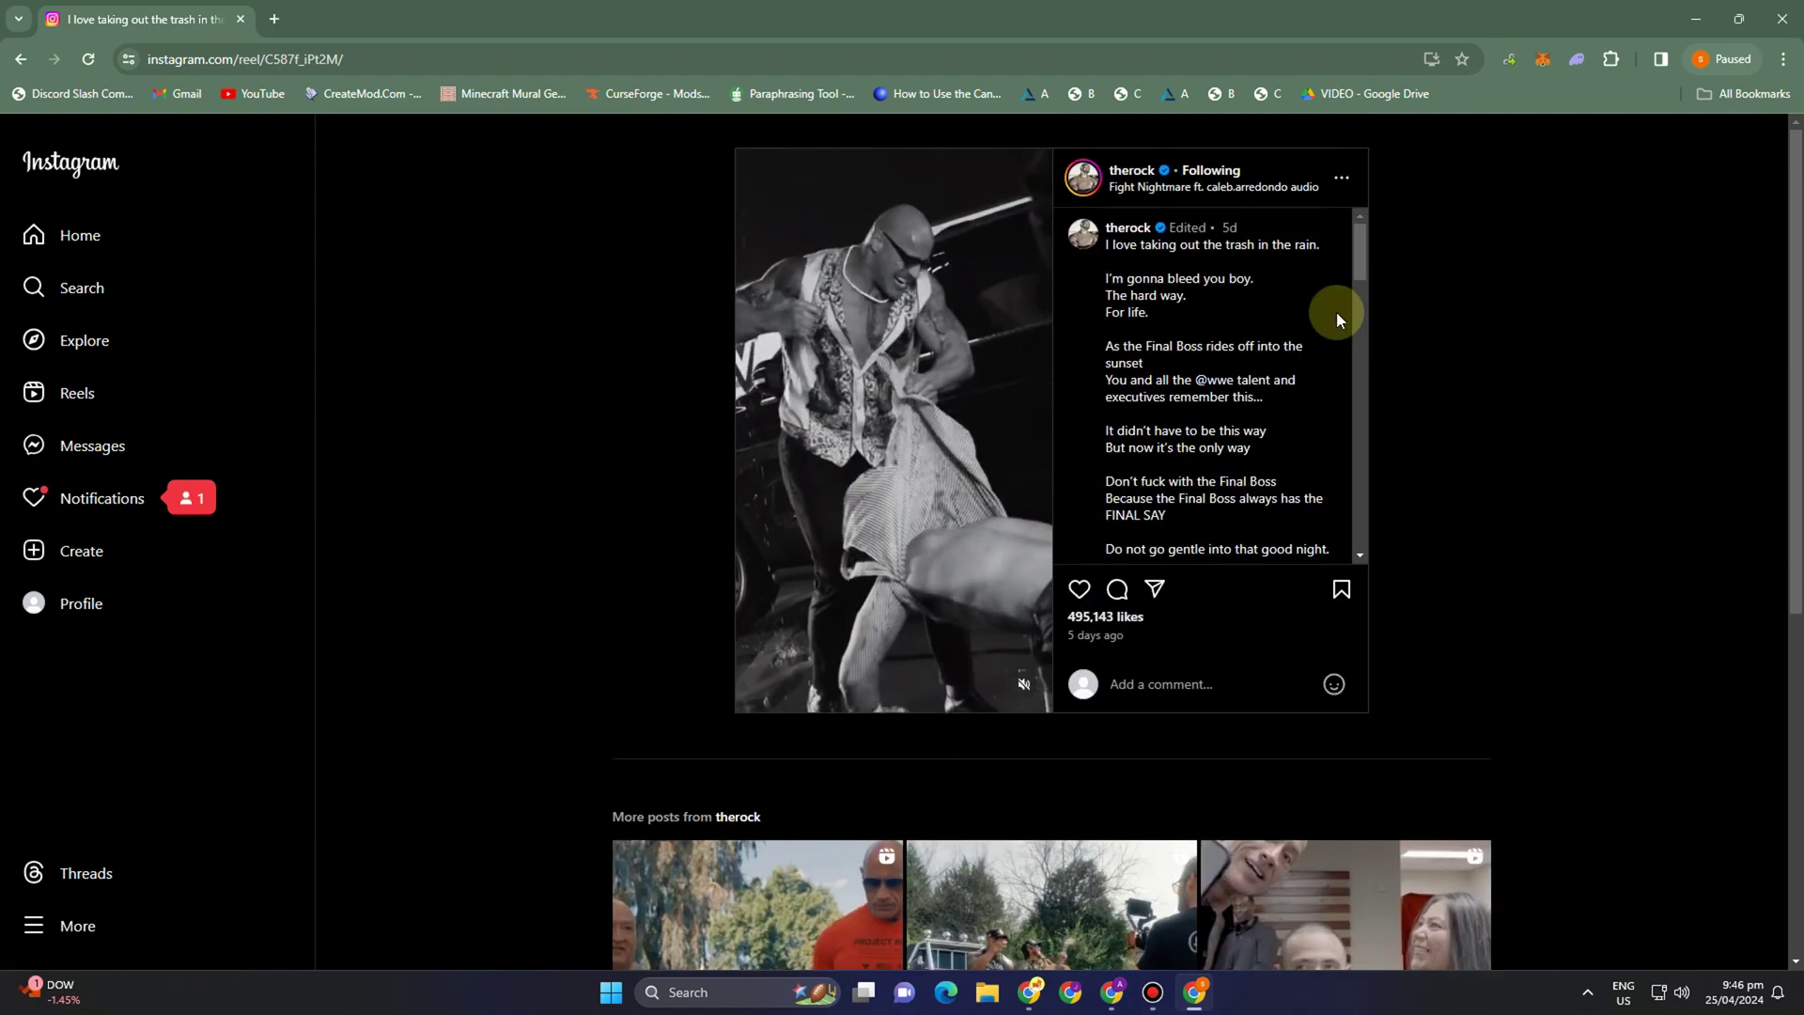
# - Copy therock's reel link using Copy link in the post's ••• options
pyautogui.click(1340, 181)
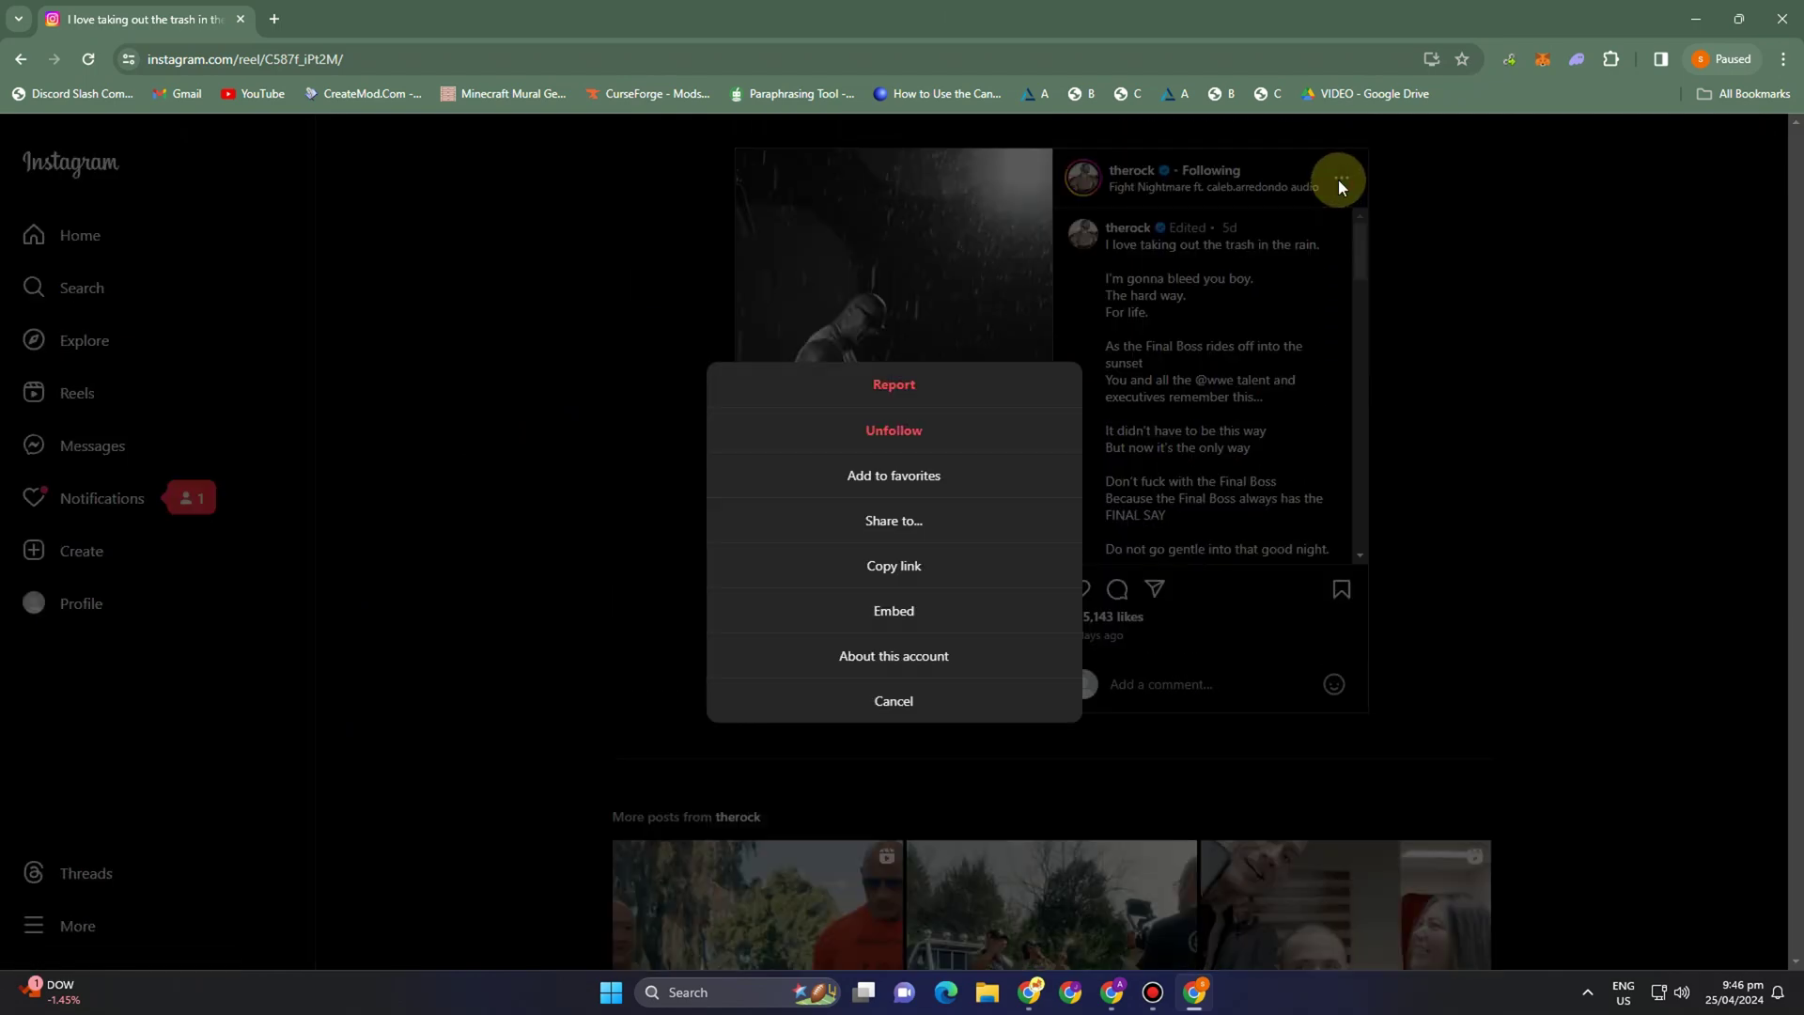
pyautogui.click(936, 559)
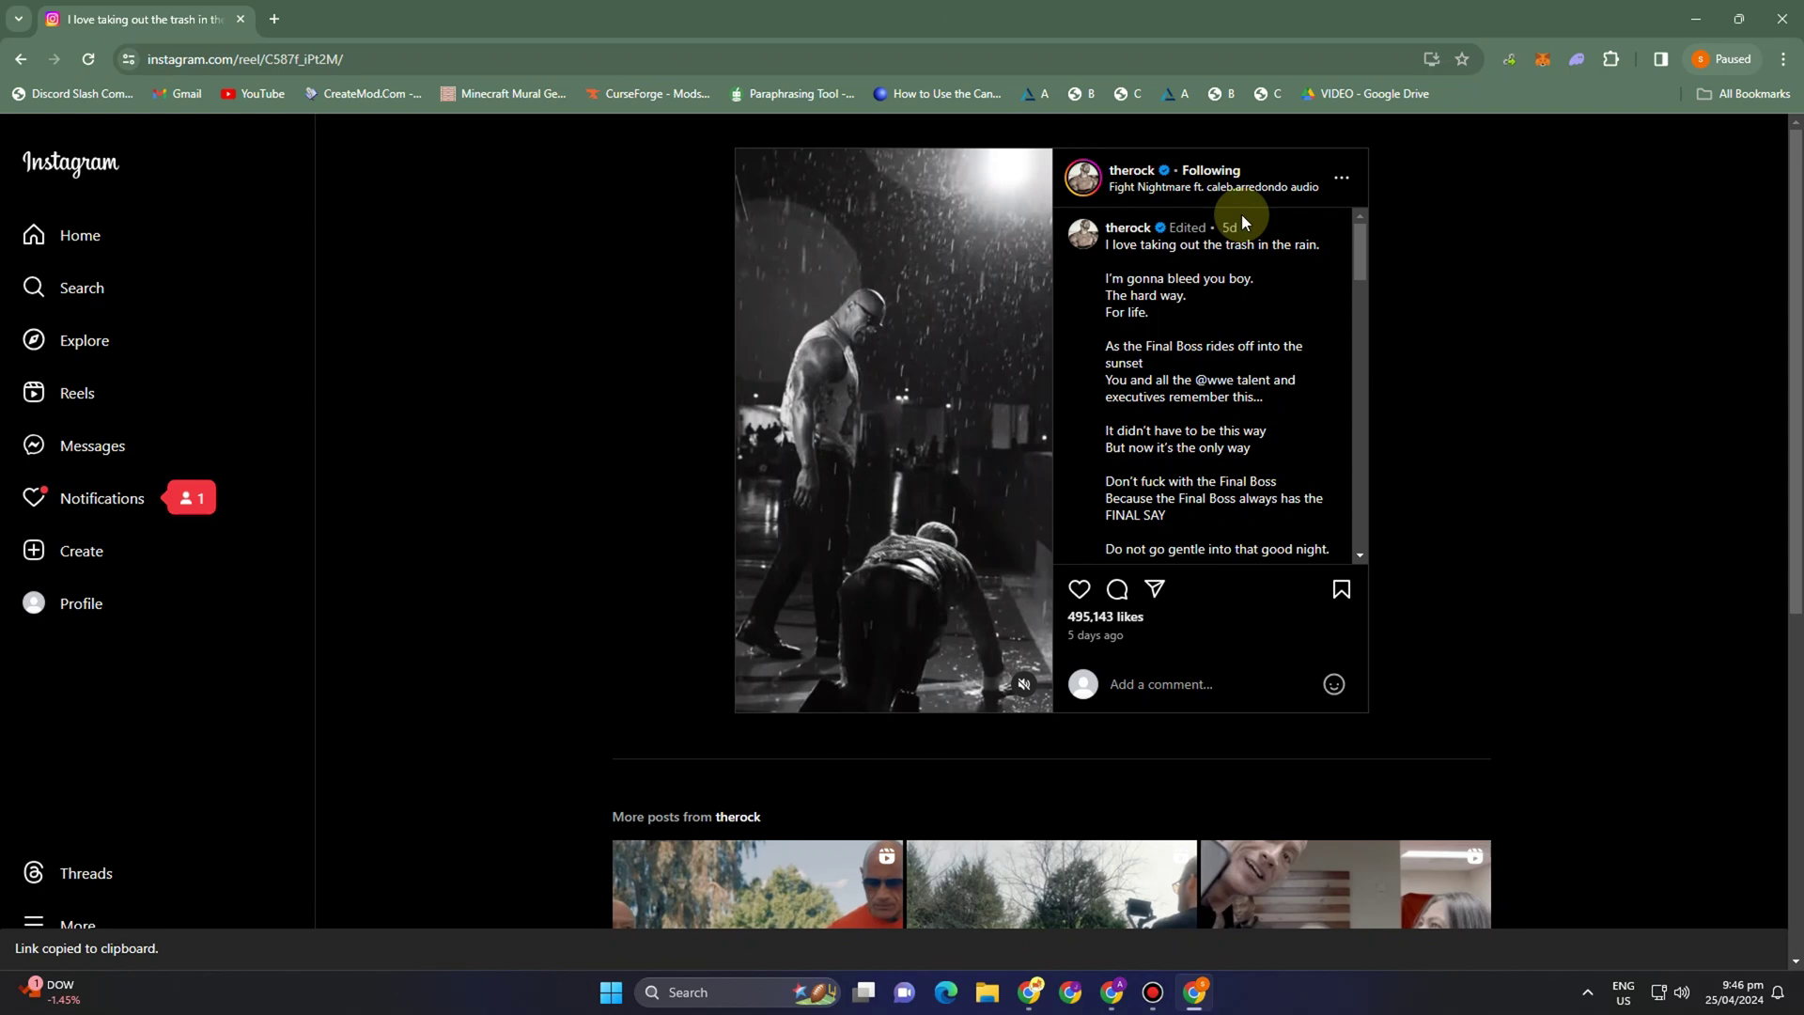
# - Search 'download instagram' in a new tab, fixing a mistyped letter
pyautogui.click(286, 25)
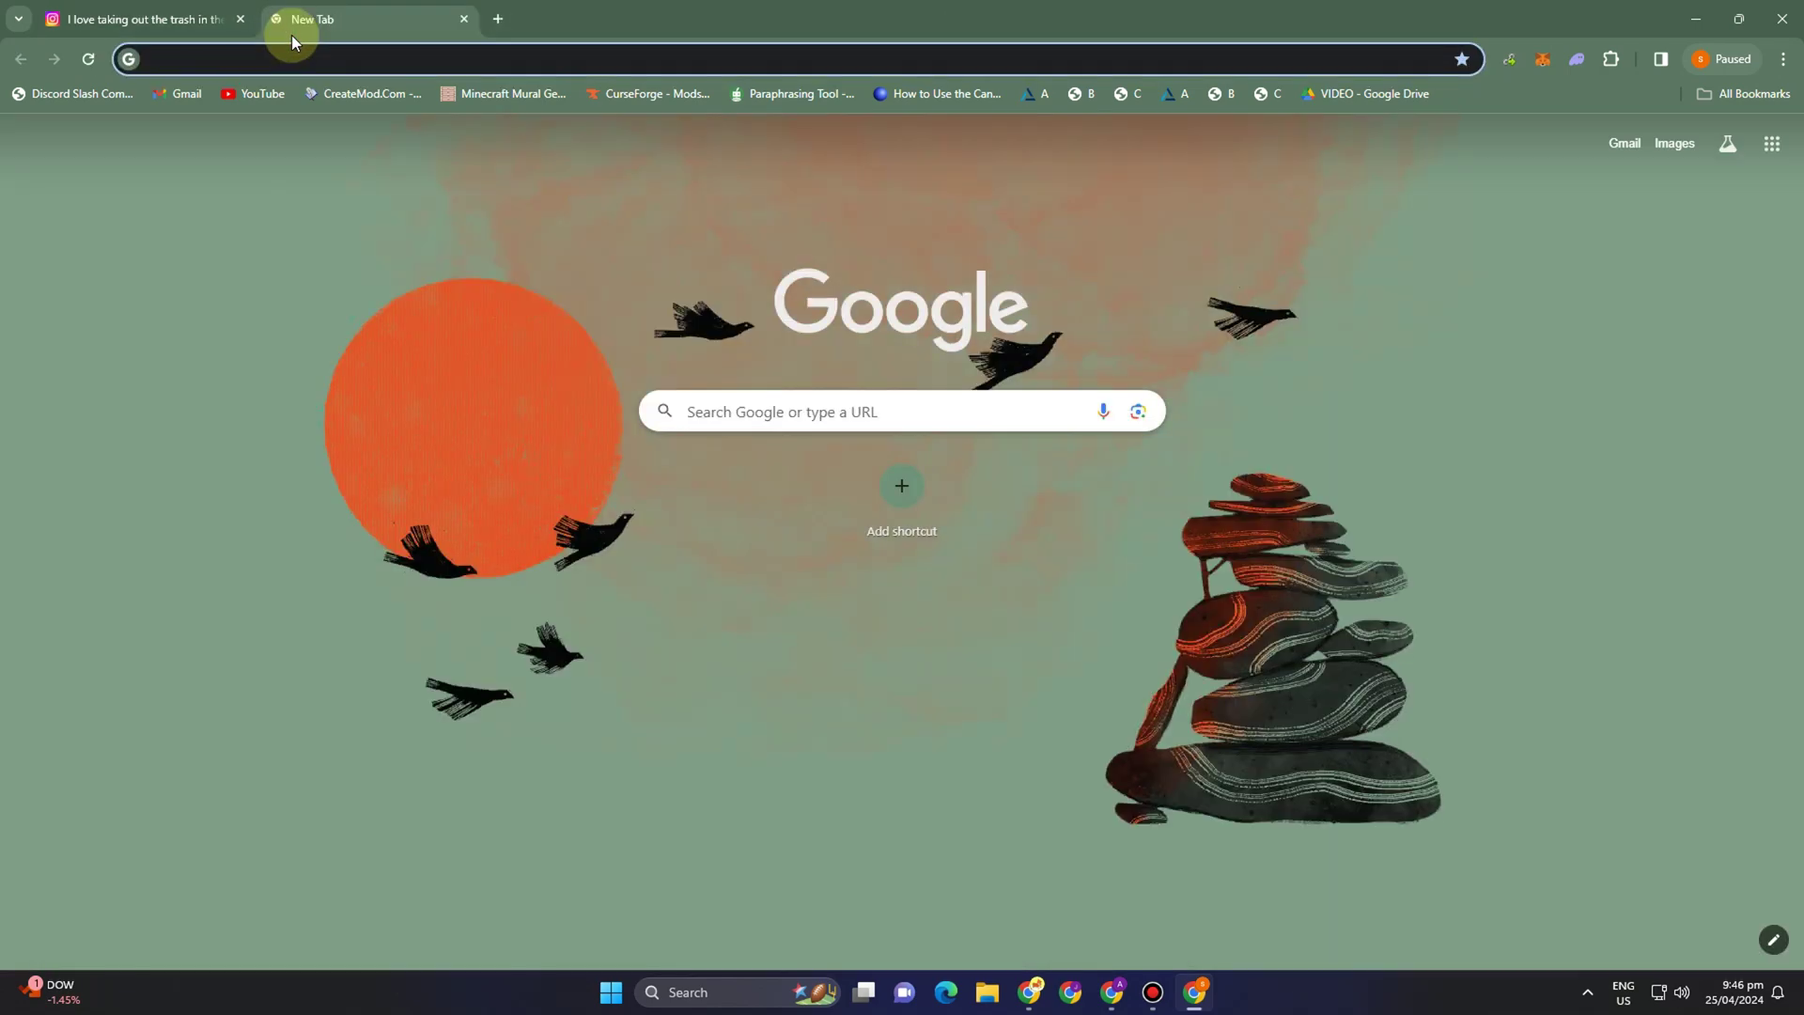
pyautogui.write('download insta')
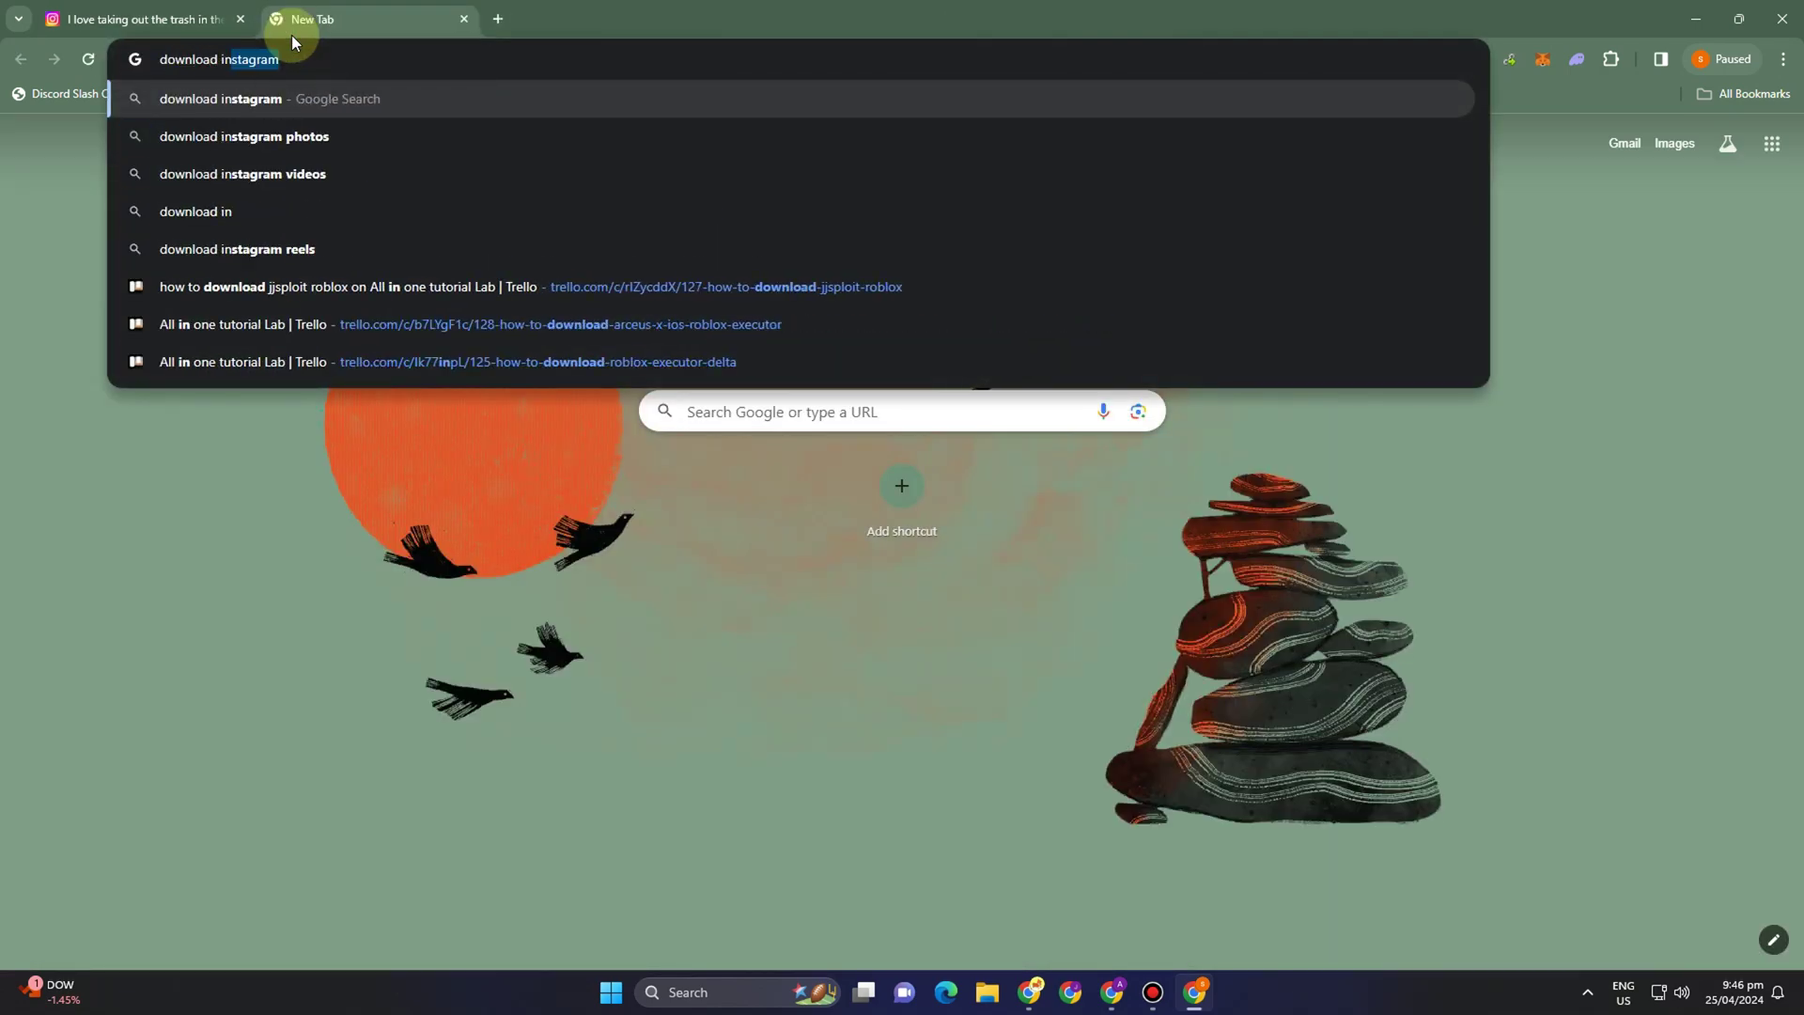
pyautogui.write('gf')
pyautogui.press('BackSpace')
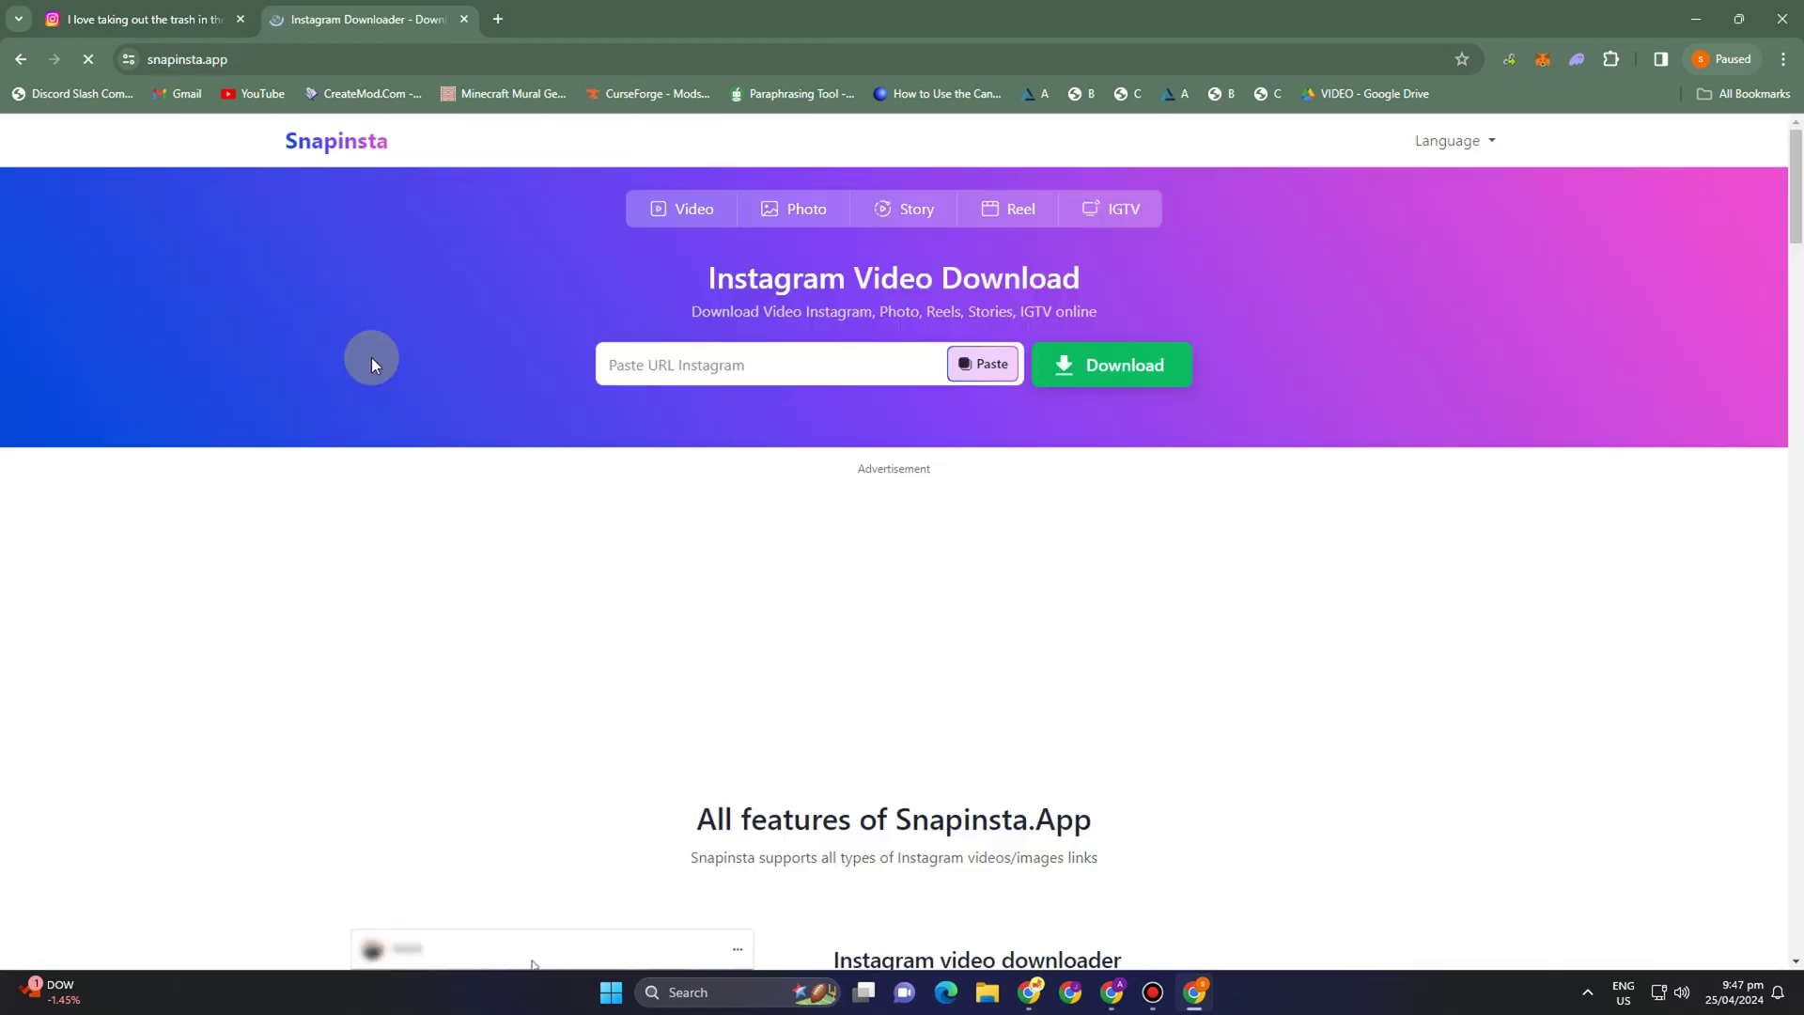
# - Paste the reel link into Snapinsta, download it, and rewind a few seconds in Media Player
pyautogui.click(643, 354)
pyautogui.rightClick(666, 376)
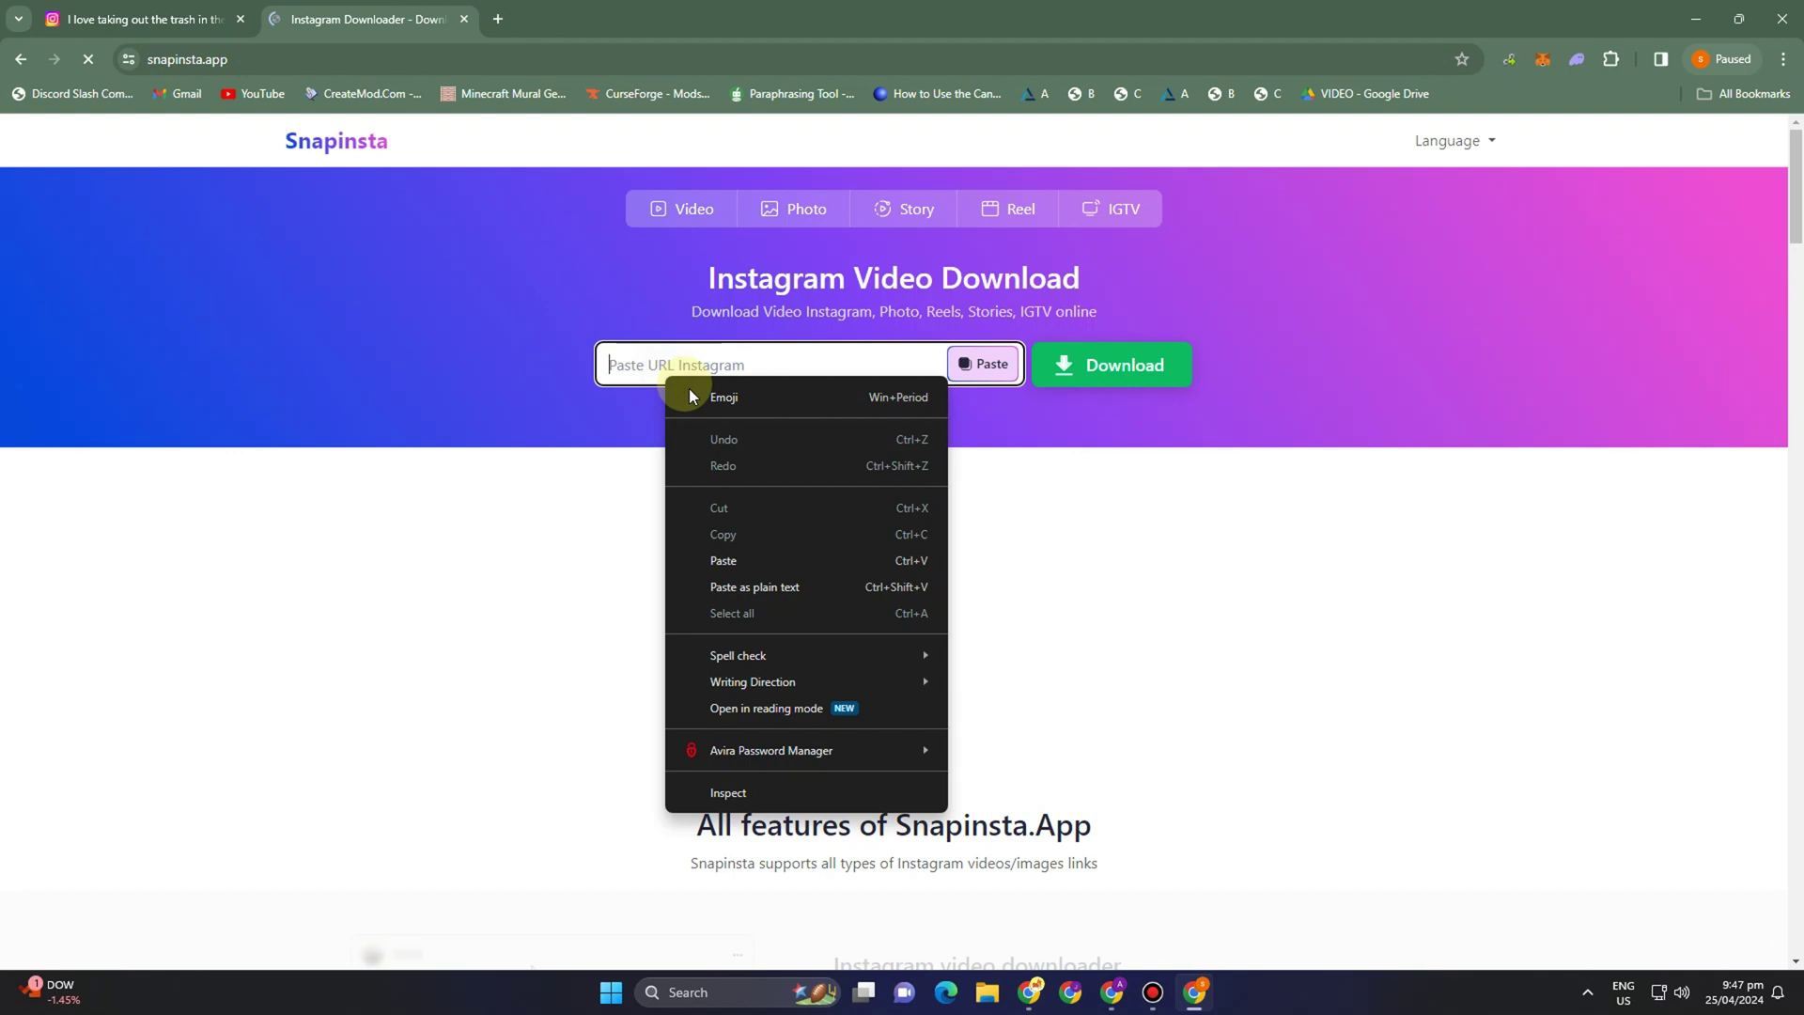
pyautogui.click(844, 561)
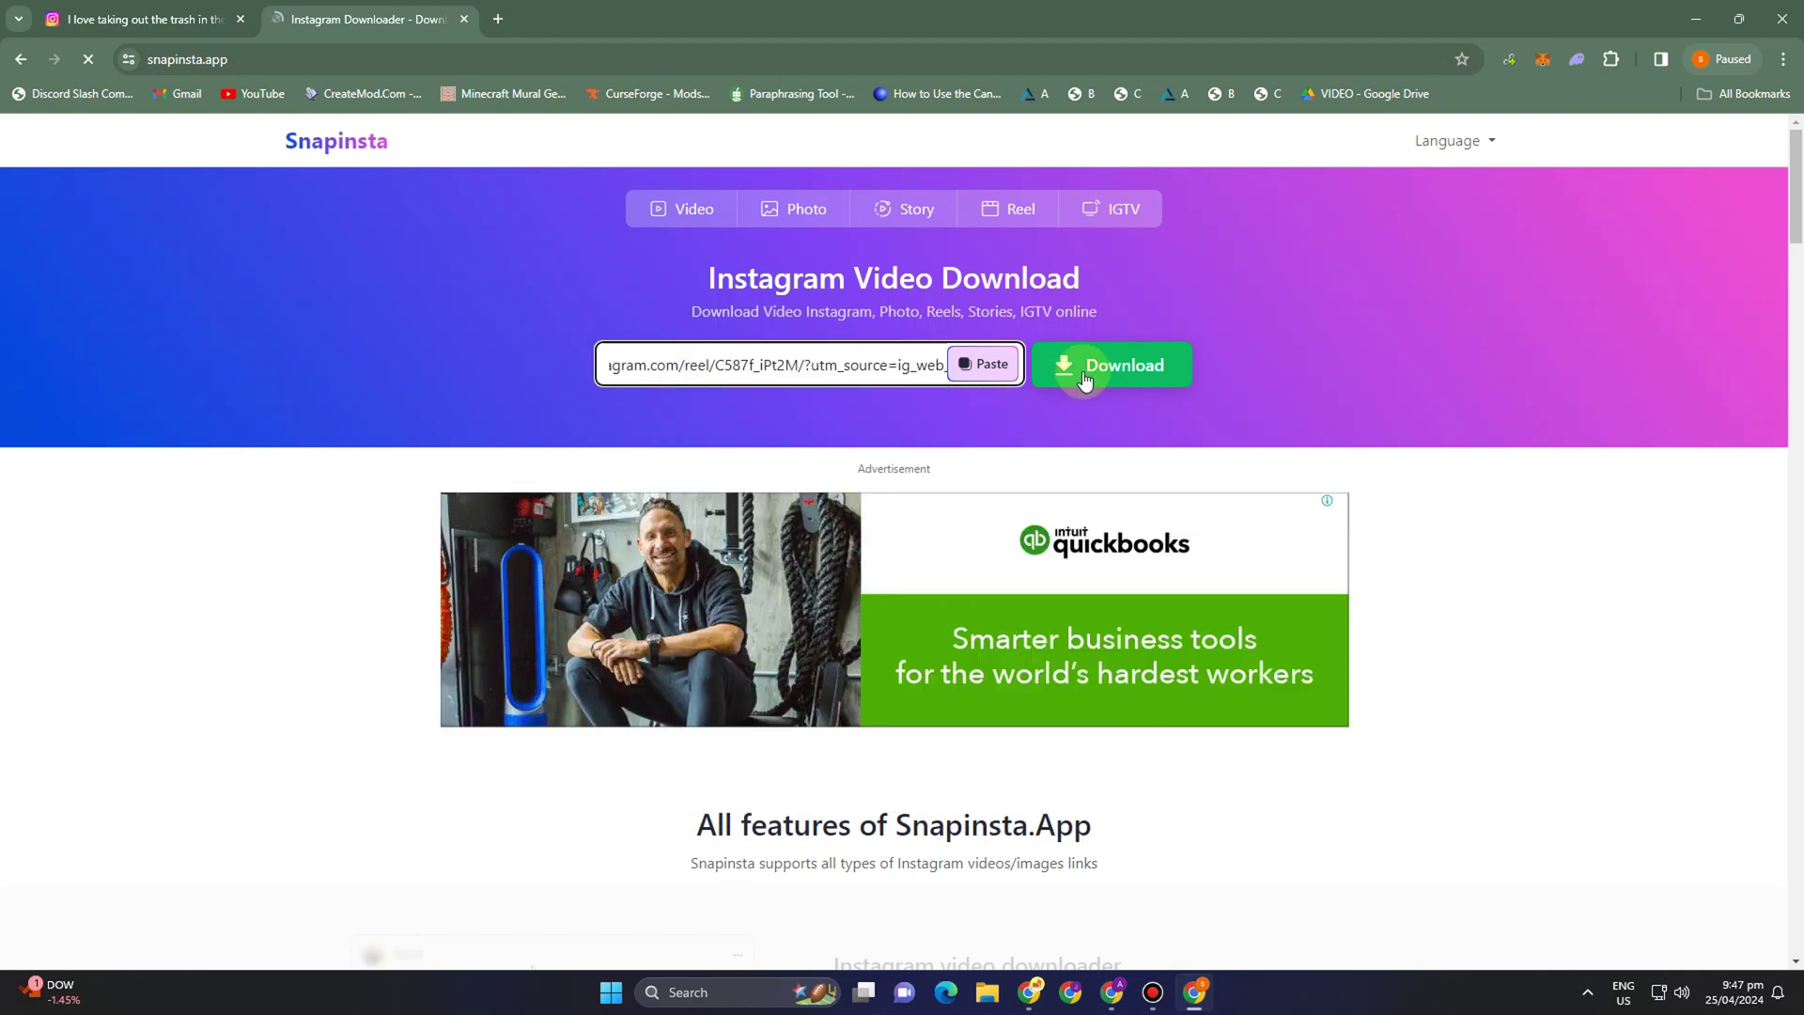
pyautogui.click(1090, 371)
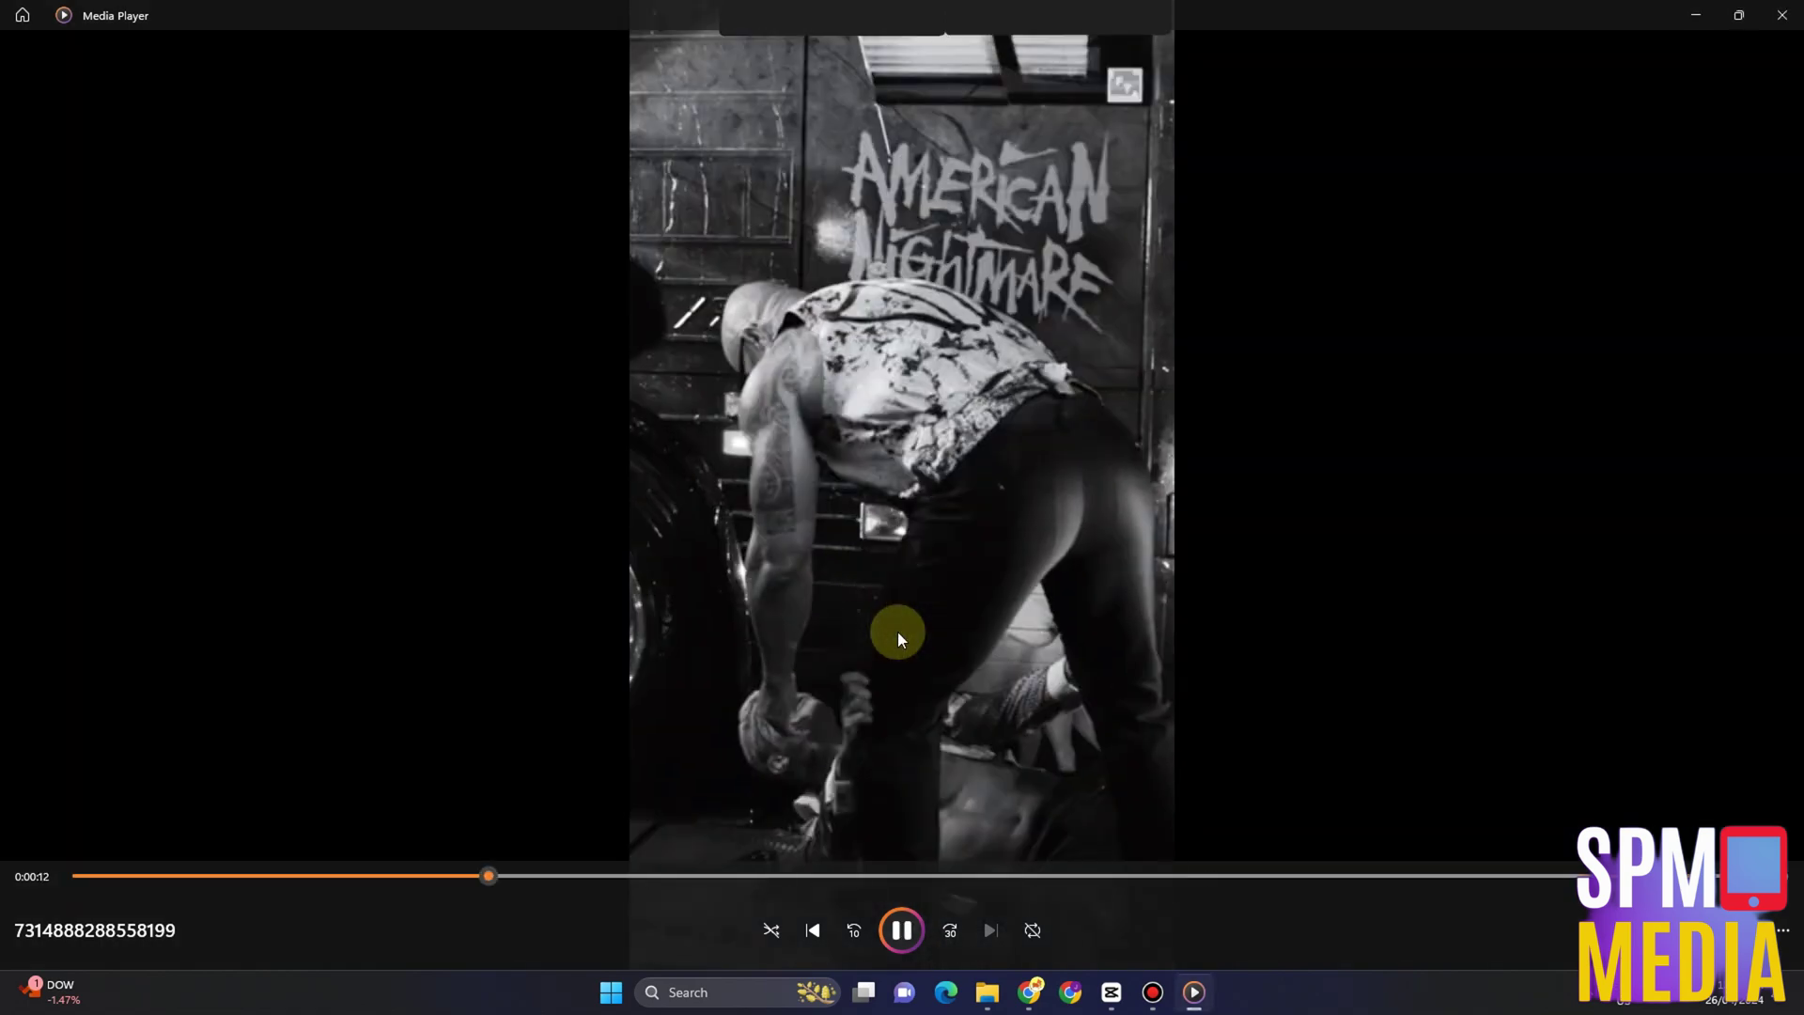
pyautogui.press('Left')
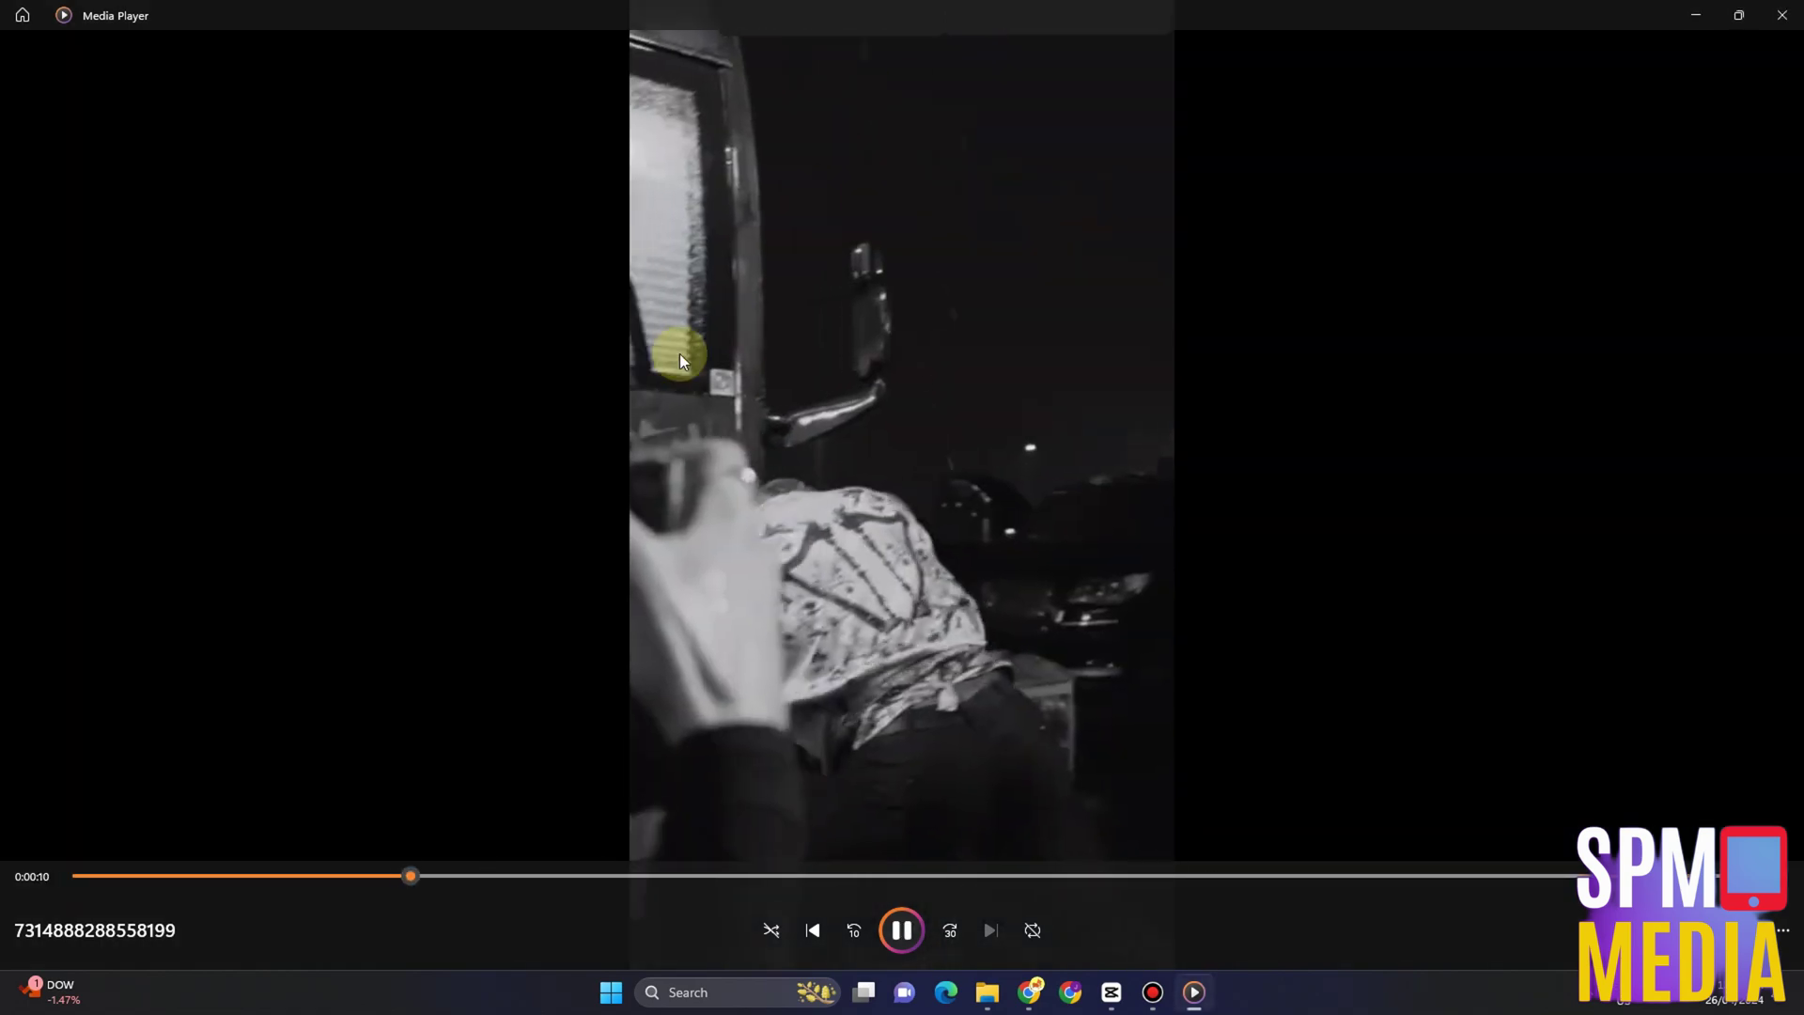